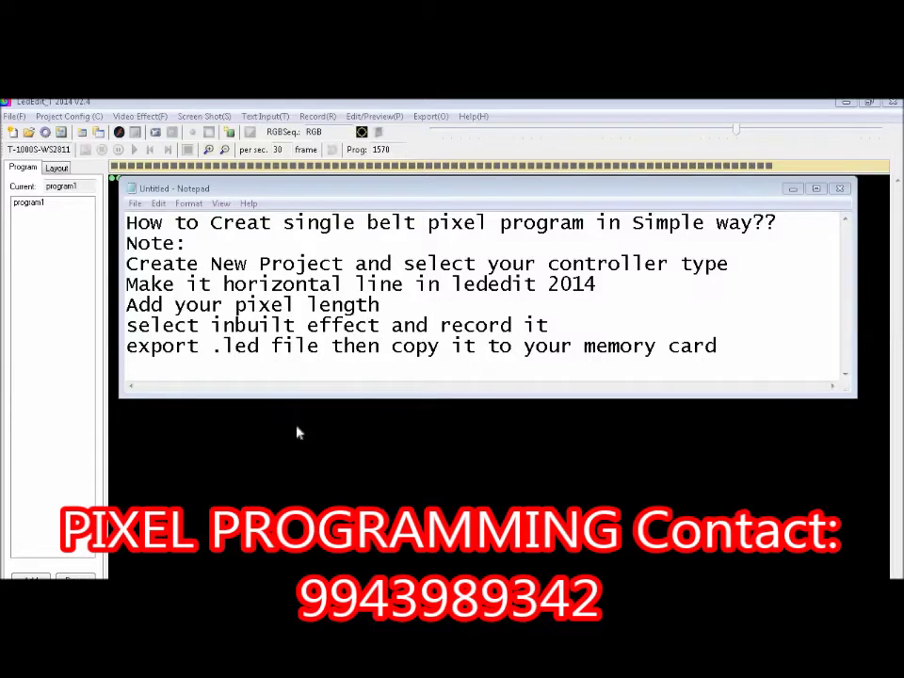
Create a new Led1 project for the T-1000S-WS2811 controller at 30 frames per second.
{"action": "left_click", "coordinate": [122, 170]}
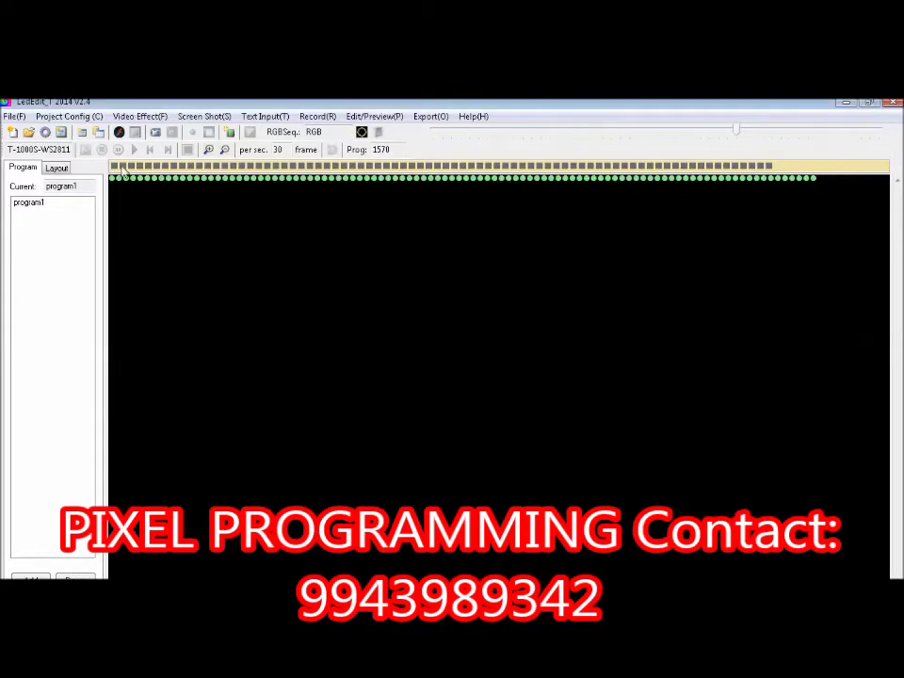
{"action": "left_click", "coordinate": [13, 133]}
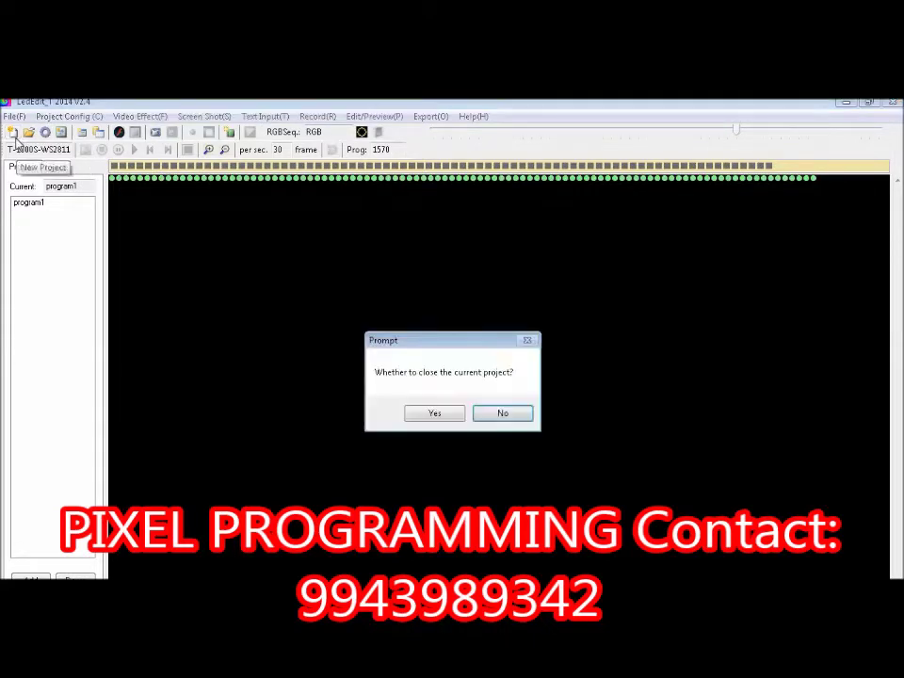
{"action": "left_click", "coordinate": [448, 420]}
{"action": "left_click", "coordinate": [233, 266]}
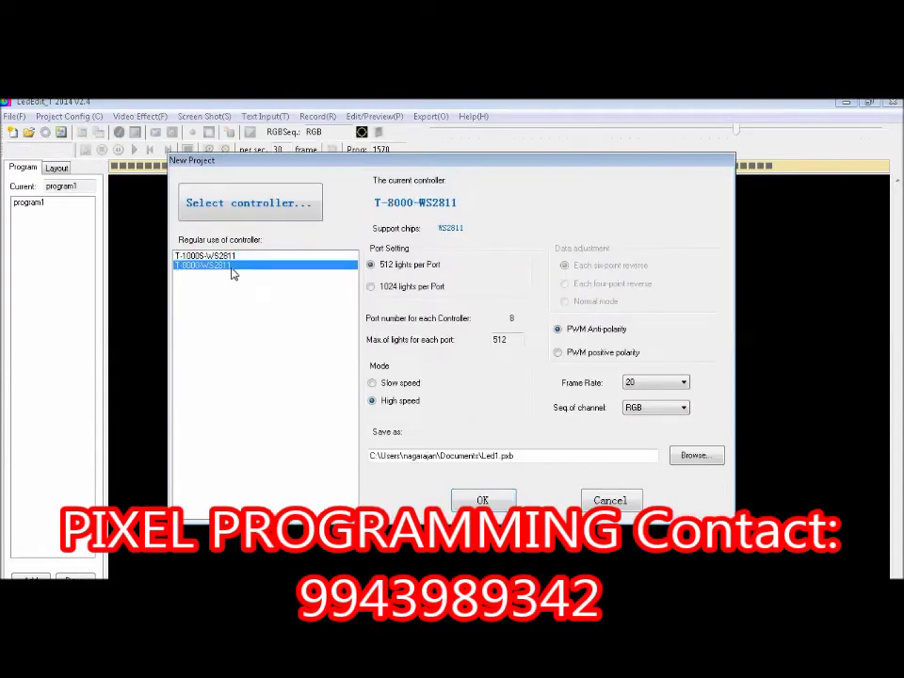
{"action": "key", "text": "Up"}
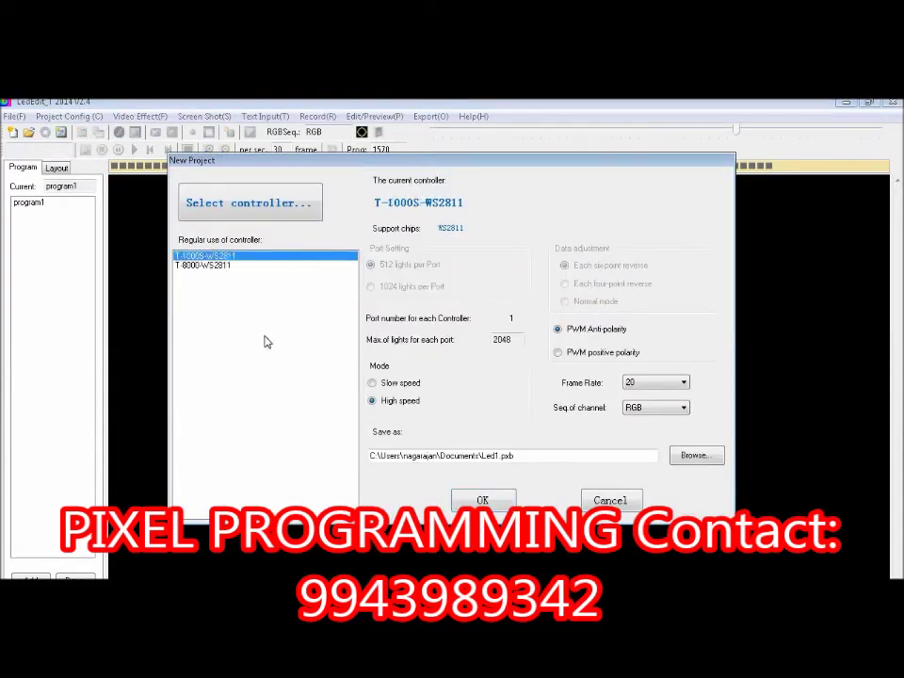
{"action": "left_click", "coordinate": [636, 385]}
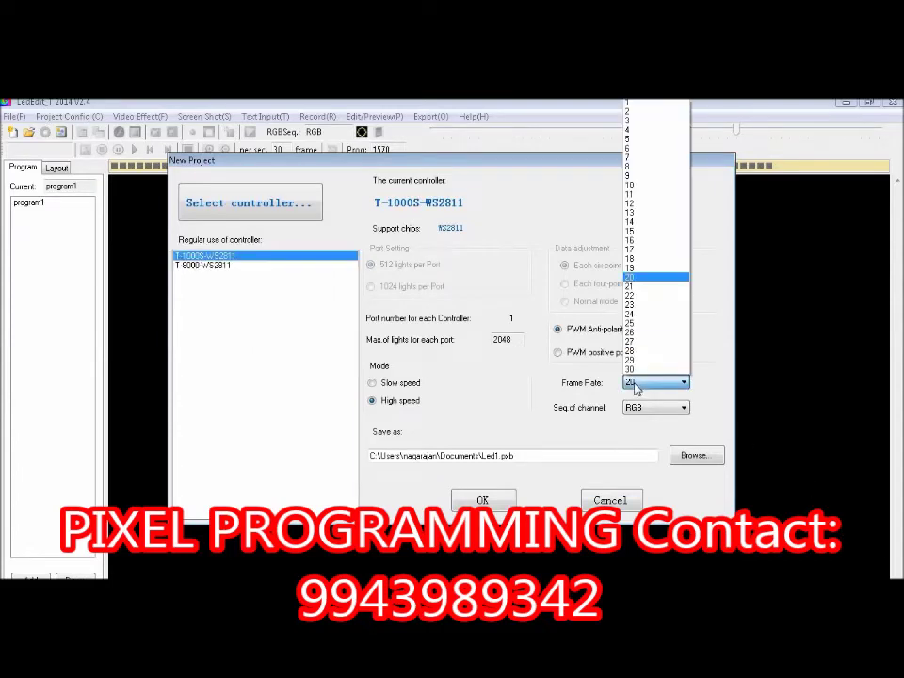
{"action": "left_click", "coordinate": [637, 377]}
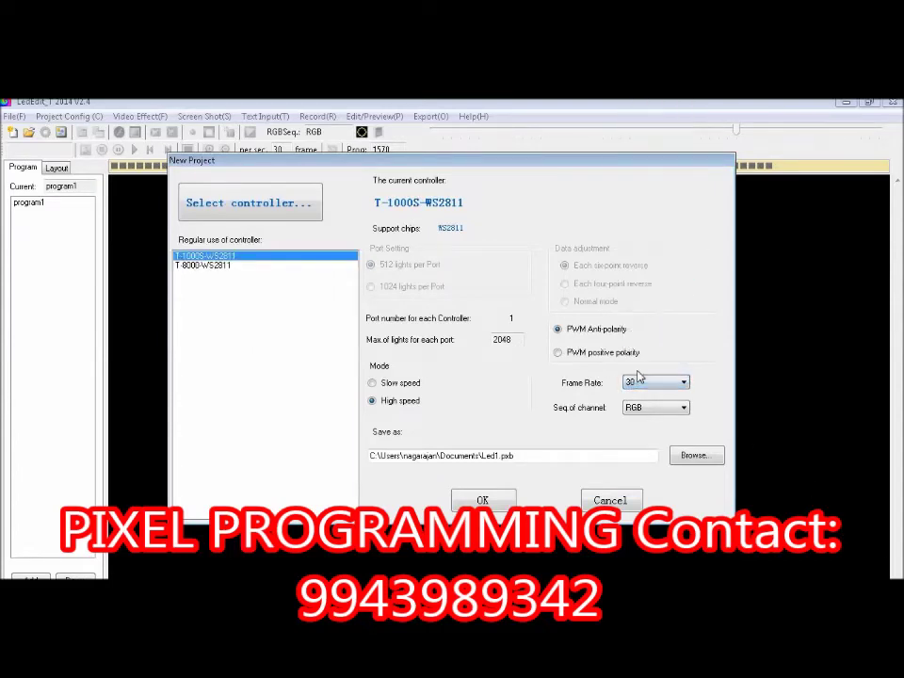
{"action": "left_click", "coordinate": [482, 499]}
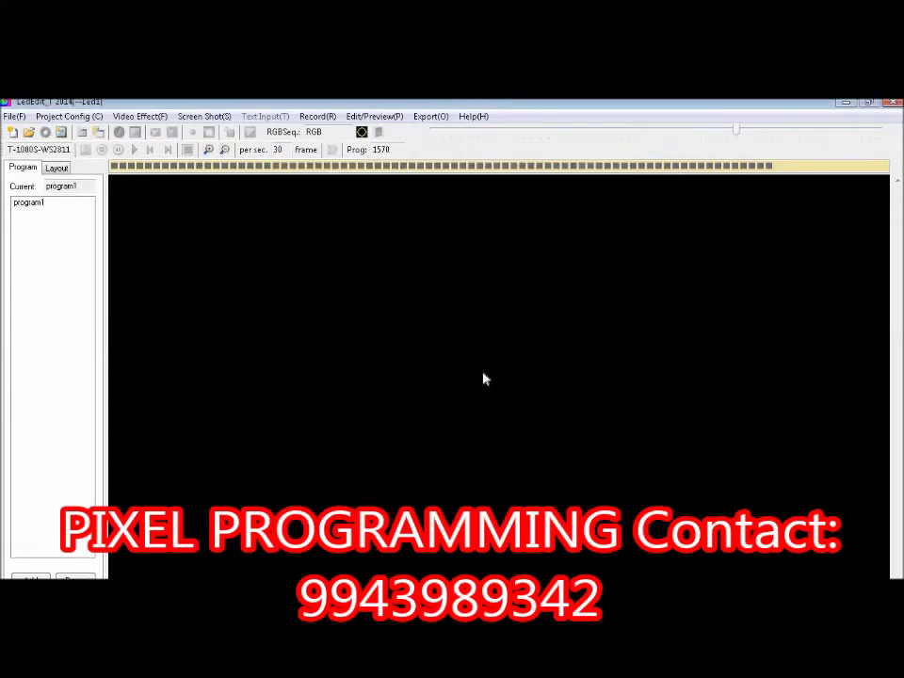
Auto-configure a 100 x 1 pixel row with the 'Under the right horizontal' pattern, totalling 100 LEDs.
{"action": "left_click", "coordinate": [44, 131]}
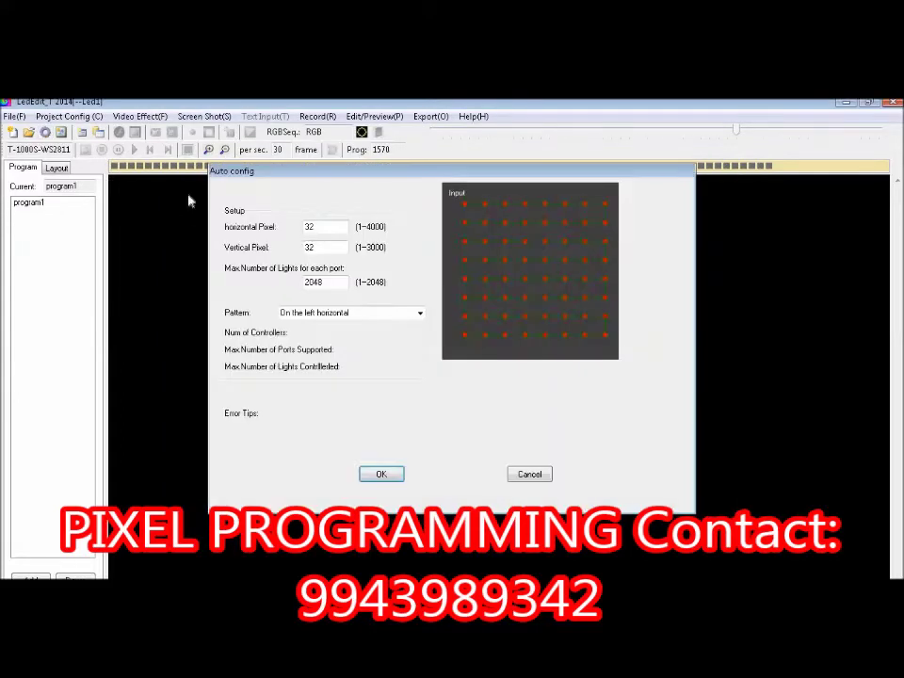
{"action": "left_click_drag", "start_coordinate": [324, 226], "coordinate": [291, 227]}
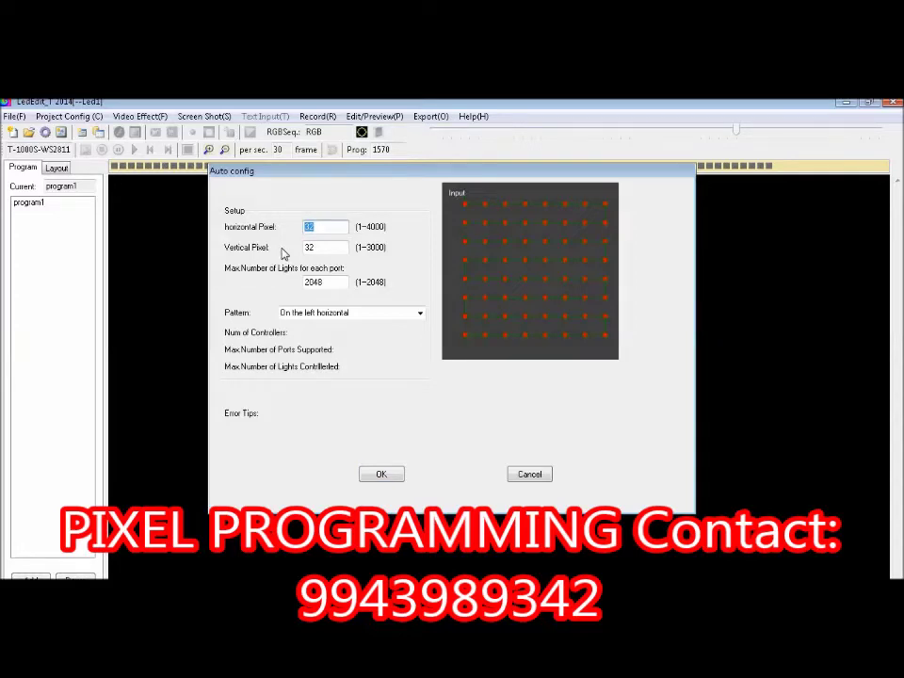
{"action": "type", "text": "1"}
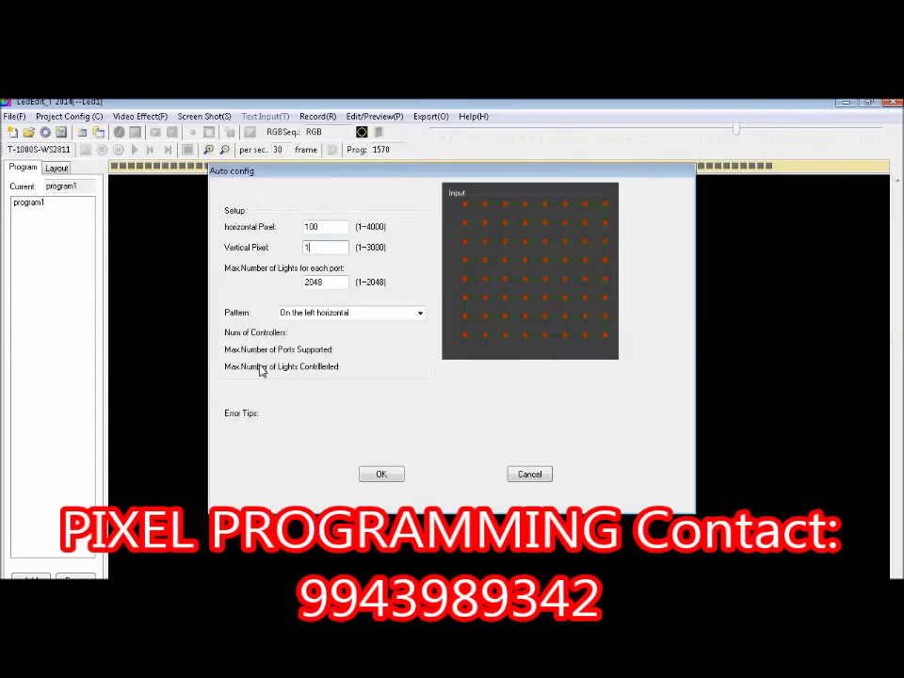
{"action": "left_click", "coordinate": [420, 312]}
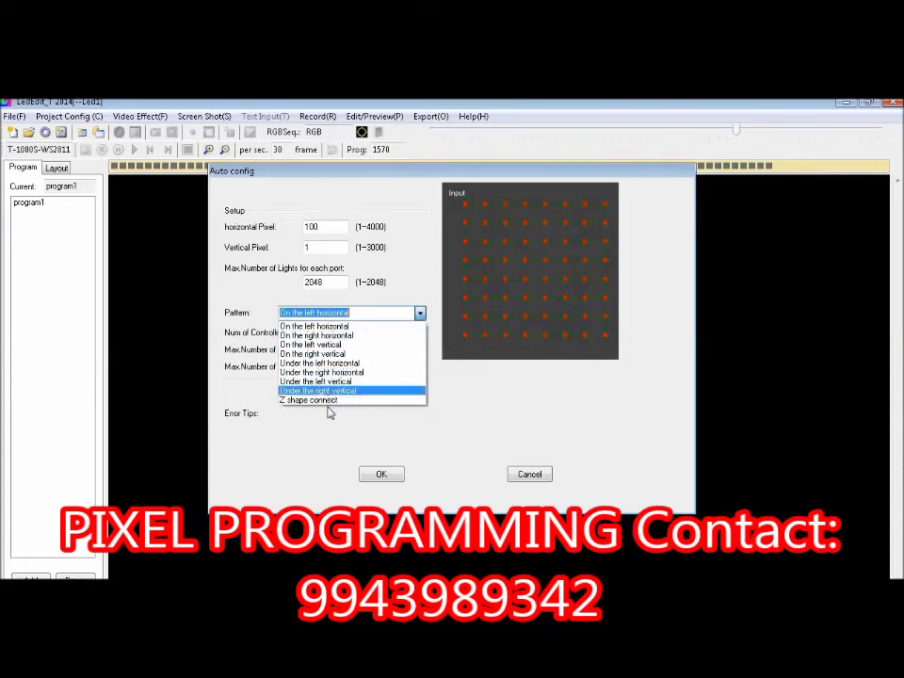
{"action": "left_click", "coordinate": [335, 373]}
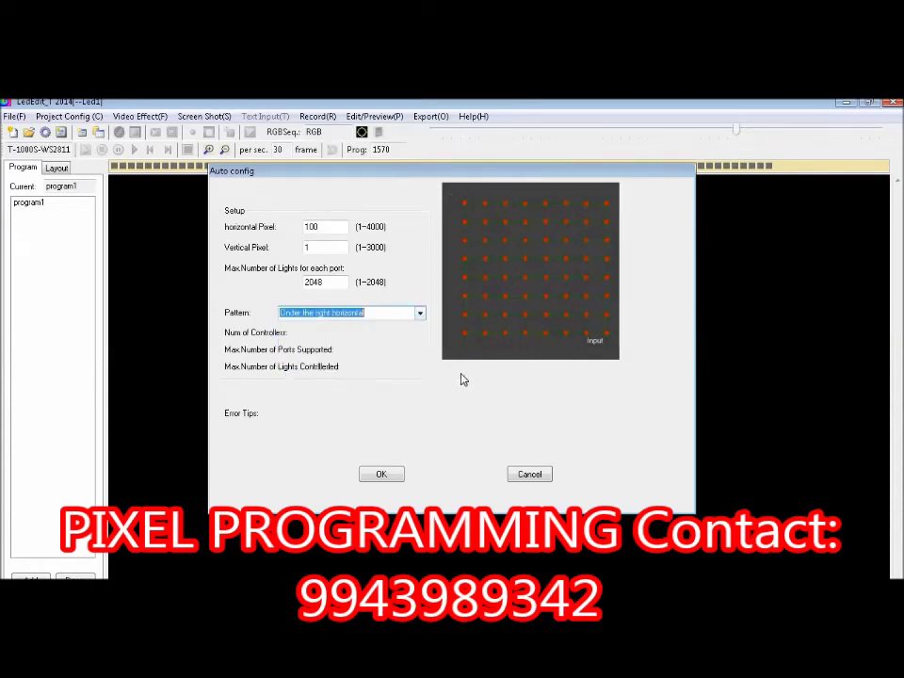
{"action": "left_click", "coordinate": [389, 475]}
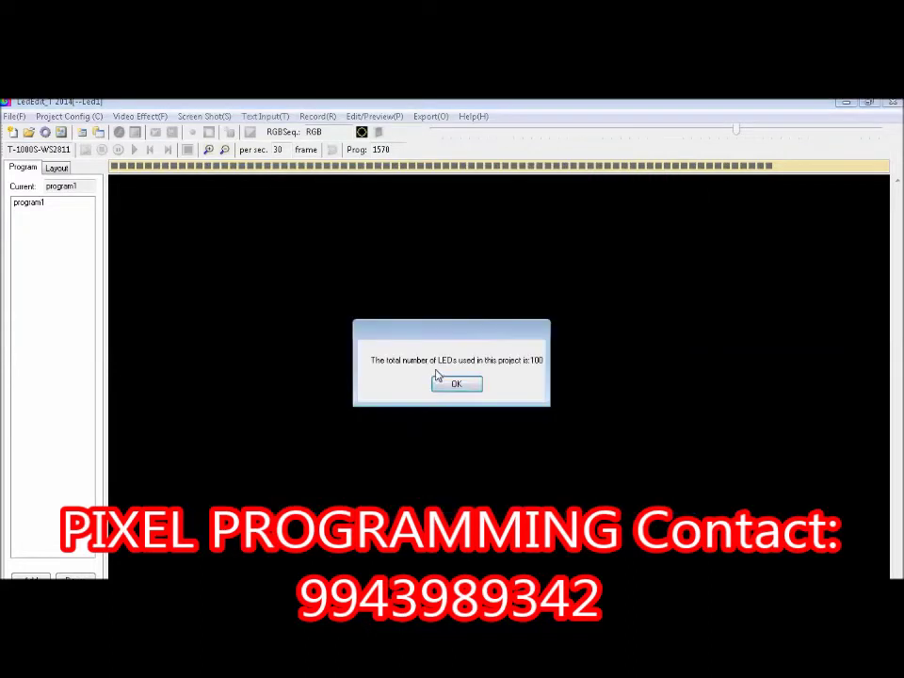
{"action": "left_click", "coordinate": [454, 382]}
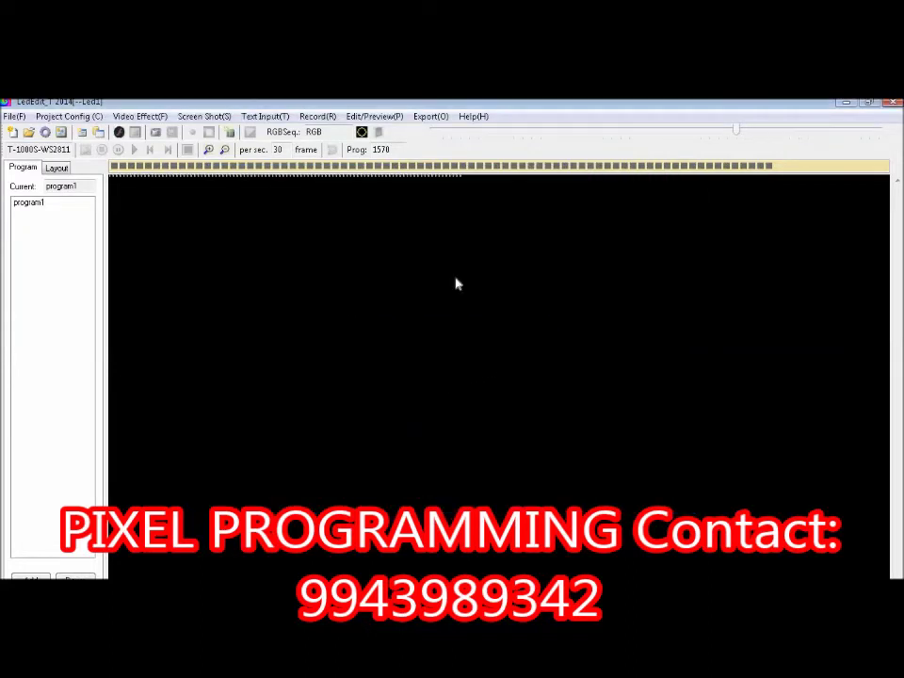
Apply the built-in Color change effect and fast-record it into the program.
{"action": "left_click", "coordinate": [155, 117]}
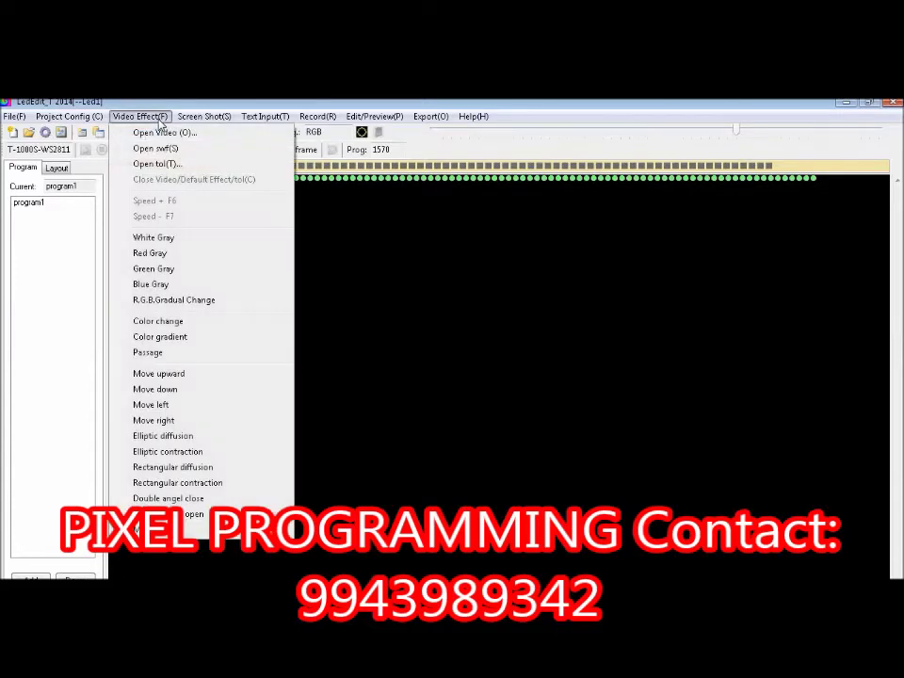
{"action": "left_click", "coordinate": [170, 321]}
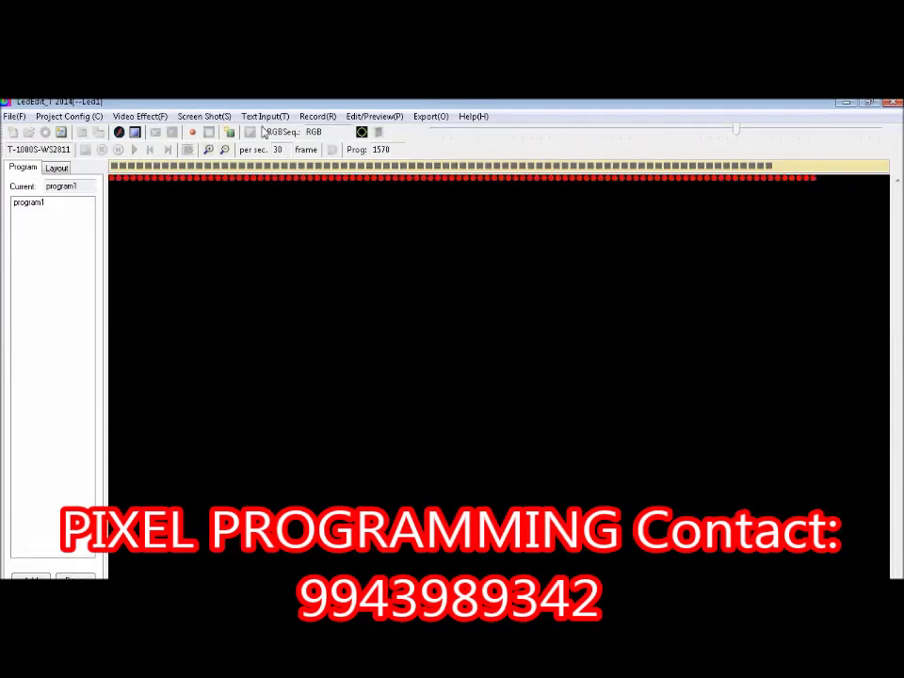
{"action": "left_click", "coordinate": [323, 118]}
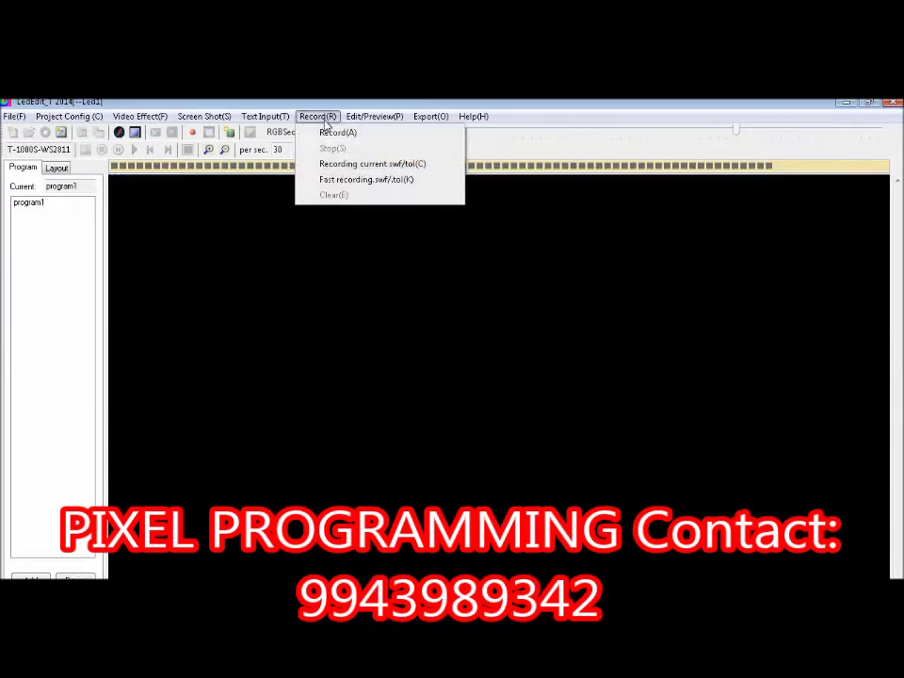
{"action": "left_click", "coordinate": [380, 180]}
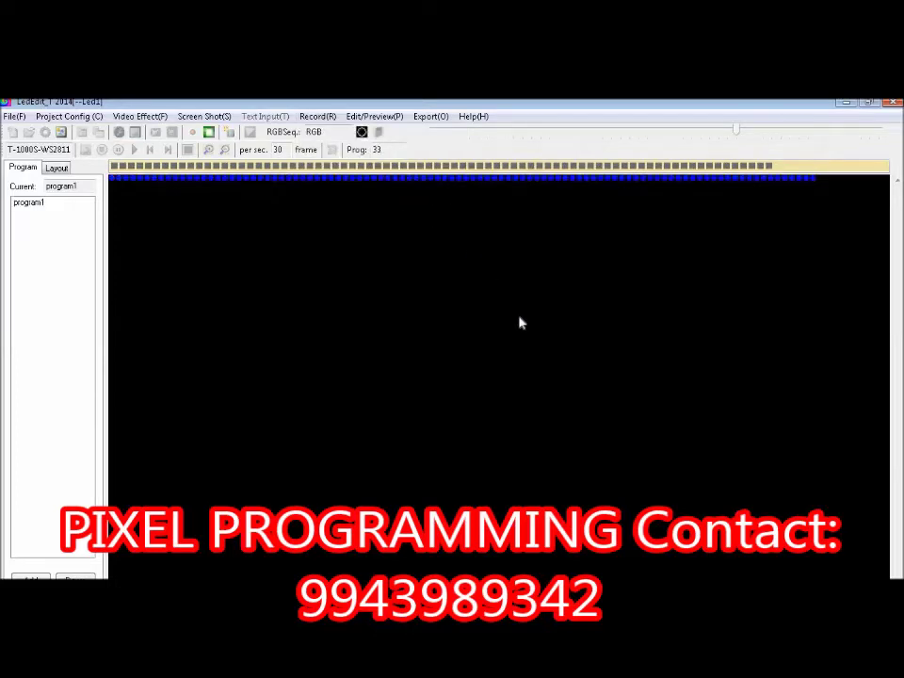
Apply the built-in Passage effect and fast-record it after the colour effect.
{"action": "left_click", "coordinate": [148, 116]}
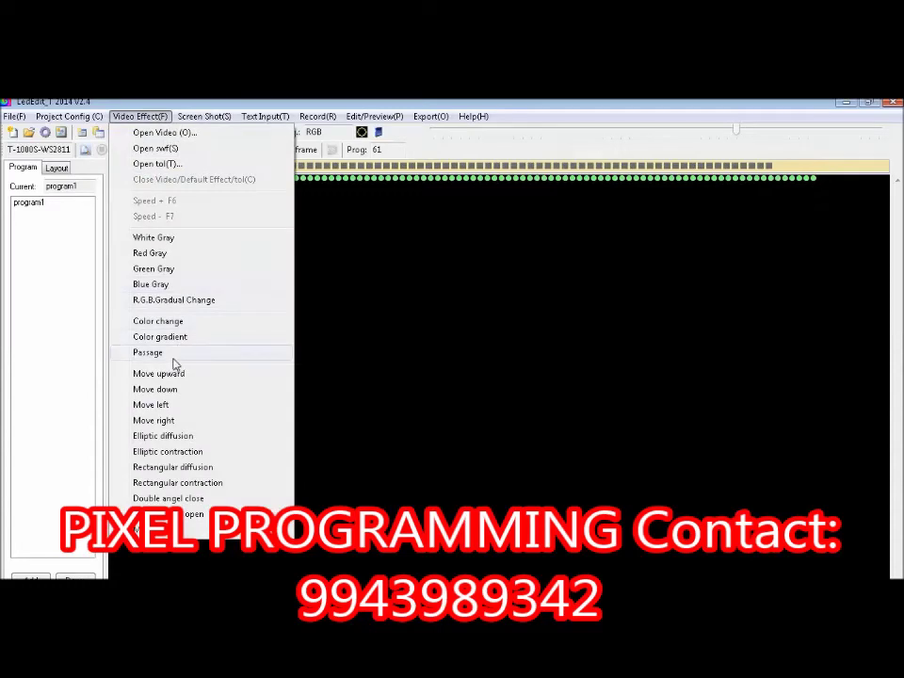
{"action": "left_click", "coordinate": [177, 354]}
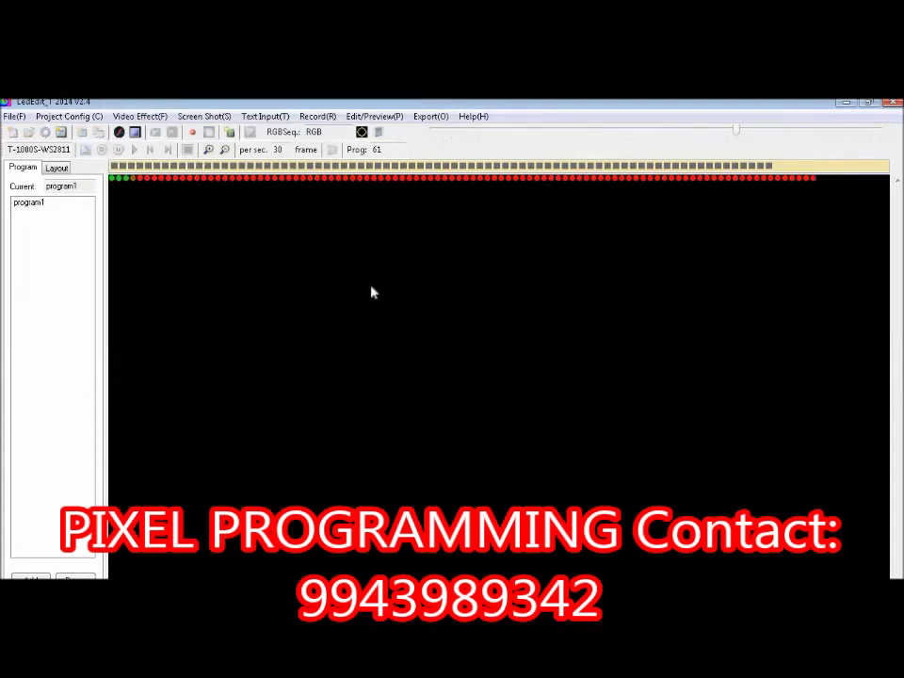
{"action": "left_click", "coordinate": [317, 117]}
{"action": "left_click", "coordinate": [363, 180]}
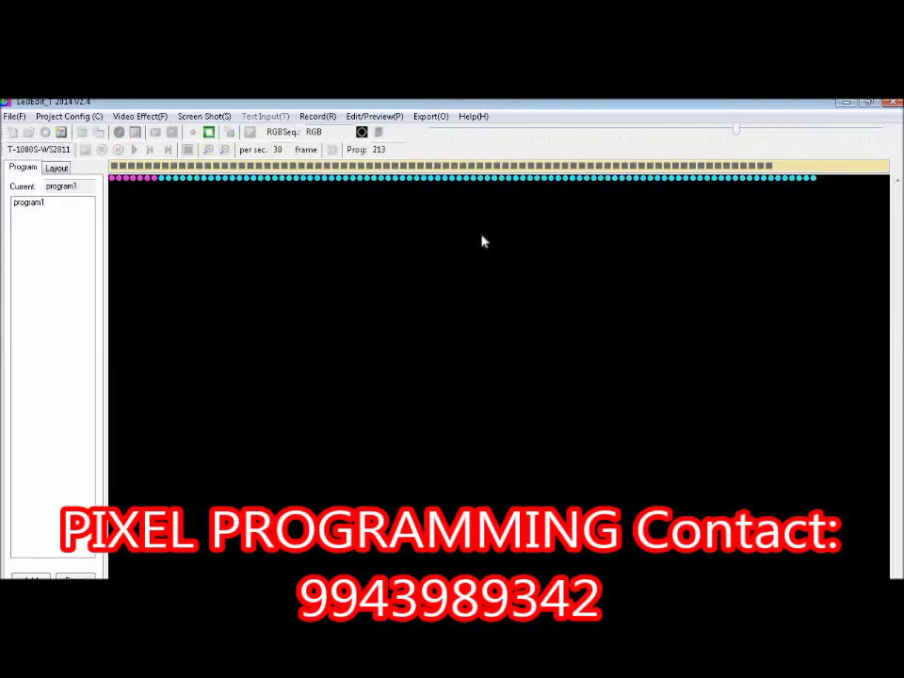
{"action": "left_click", "coordinate": [141, 117]}
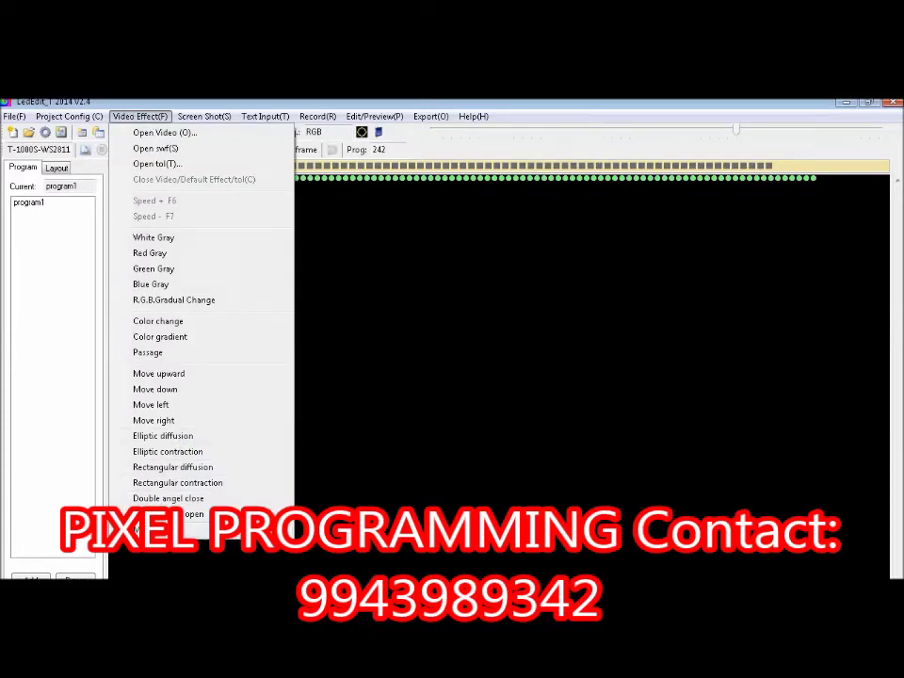
{"action": "left_click", "coordinate": [185, 530]}
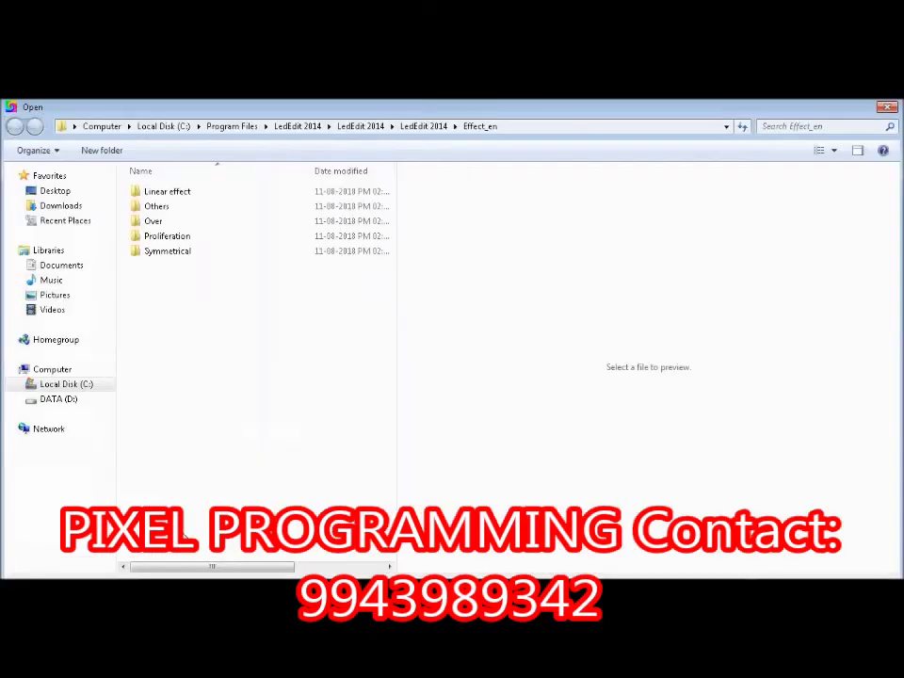
Load an effect file from the Linear effect folder and fast-record it, reaching 543 frames.
{"action": "double_click", "coordinate": [187, 195]}
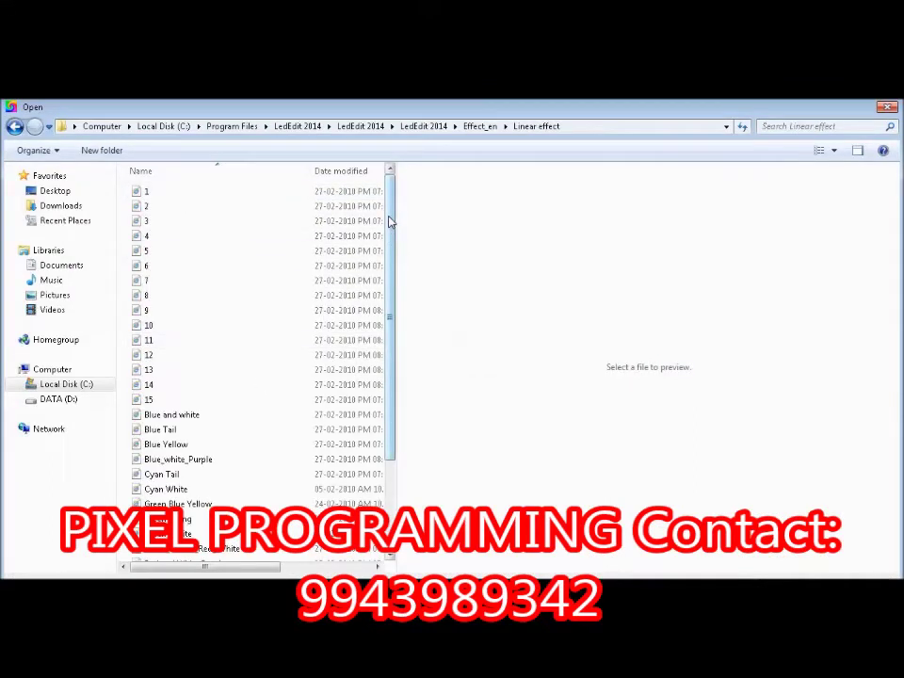
{"action": "left_click_drag", "start_coordinate": [391, 221], "coordinate": [395, 367]}
{"action": "left_click_drag", "start_coordinate": [389, 411], "coordinate": [377, 207]}
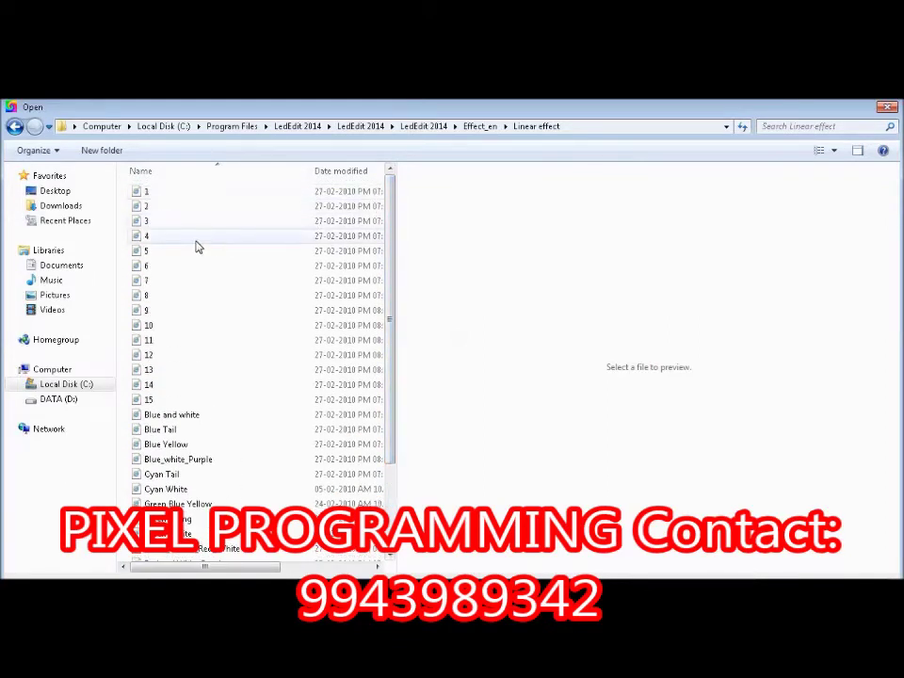
{"action": "mouse_move", "coordinate": [151, 236]}
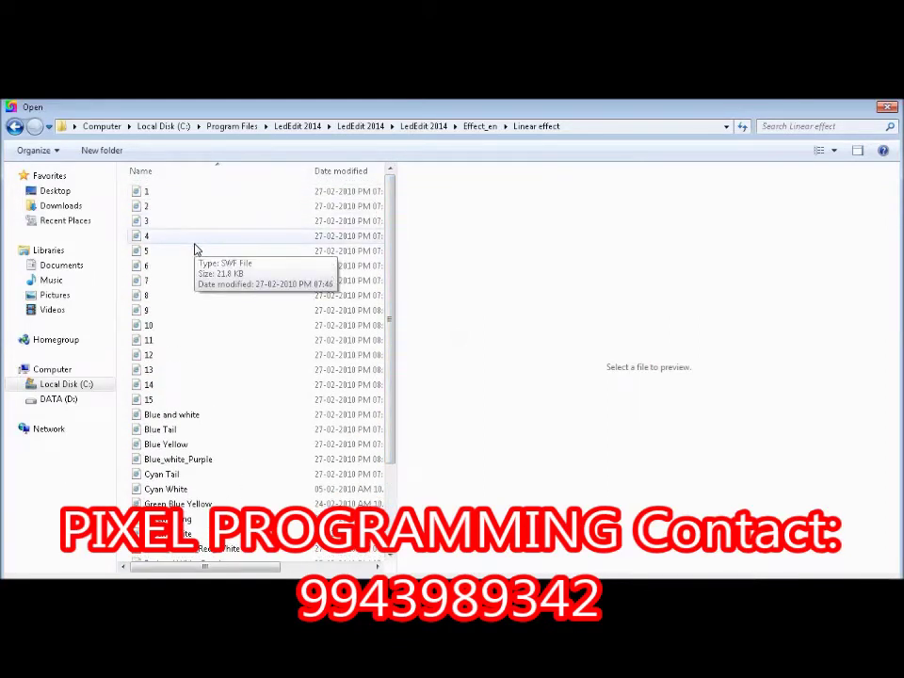
{"action": "double_click", "coordinate": [195, 249]}
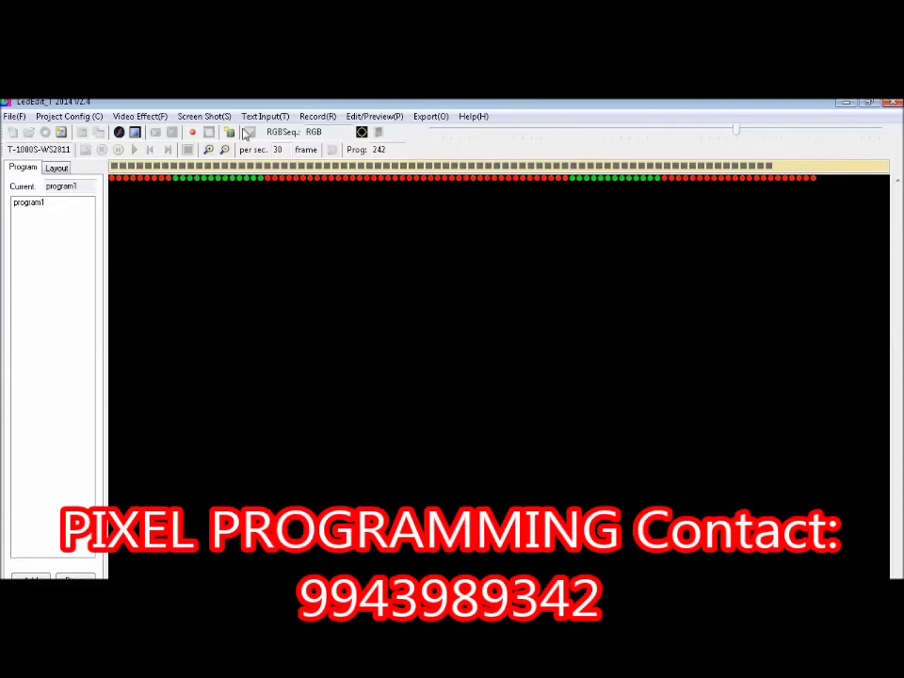
{"action": "left_click", "coordinate": [317, 115]}
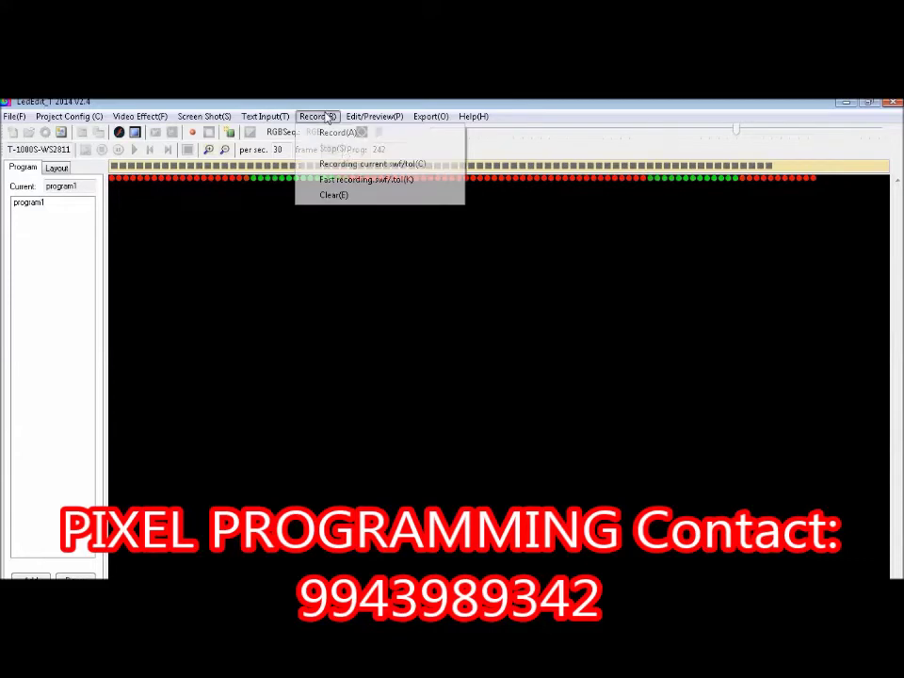
{"action": "left_click", "coordinate": [367, 179]}
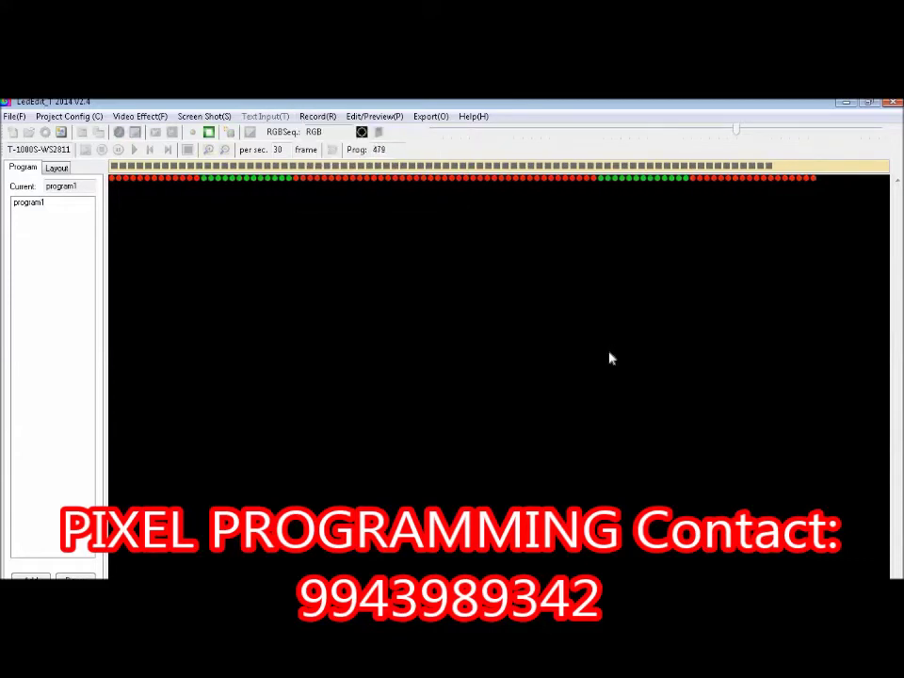
{"action": "left_click", "coordinate": [139, 116]}
Compare the Blue, Red, Yellow and Cyan Tail linear effects, then load Blue Tail.
{"action": "left_click", "coordinate": [160, 132]}
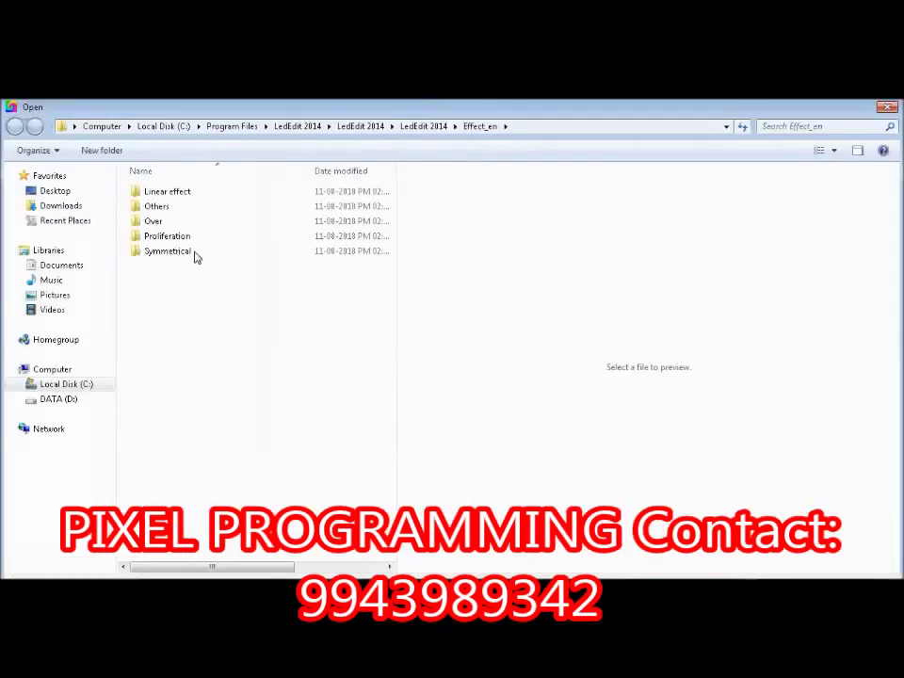
{"action": "left_click", "coordinate": [188, 196]}
{"action": "double_click", "coordinate": [197, 195]}
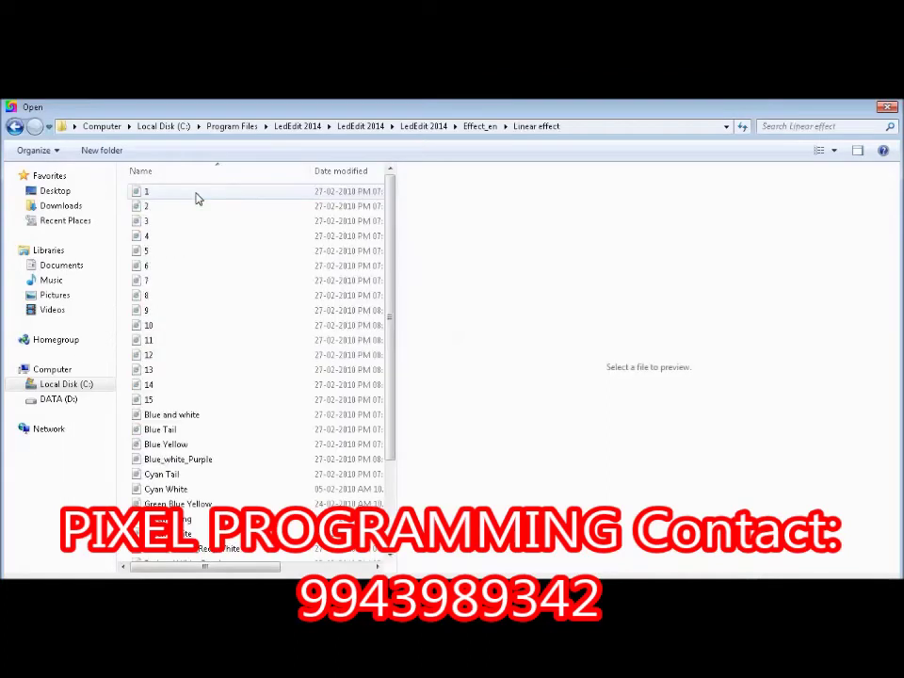
{"action": "scroll", "coordinate": [216, 383], "scroll_direction": "down", "scroll_amount": 3}
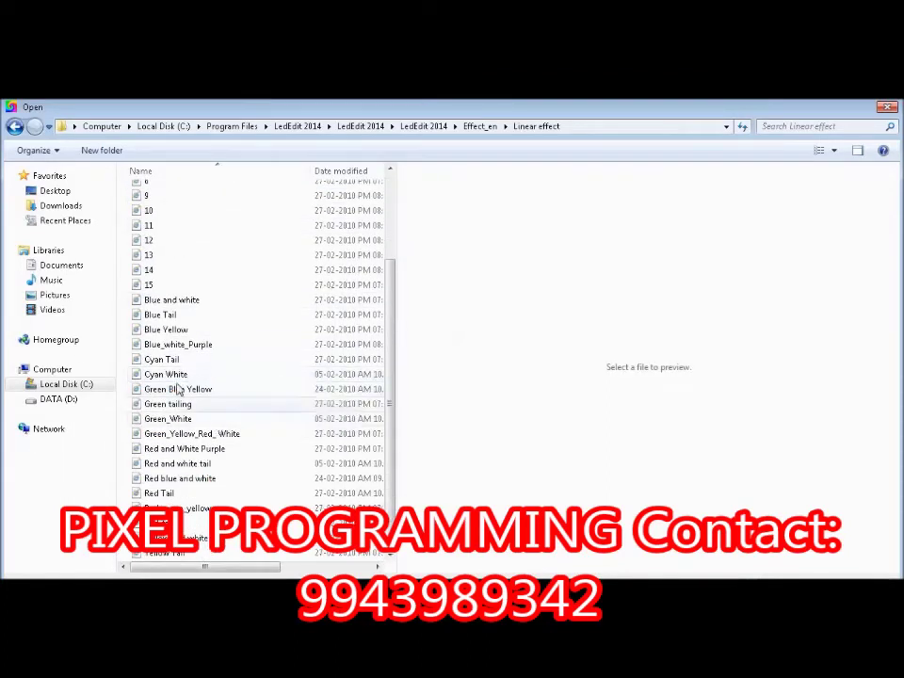
{"action": "left_click", "coordinate": [177, 316]}
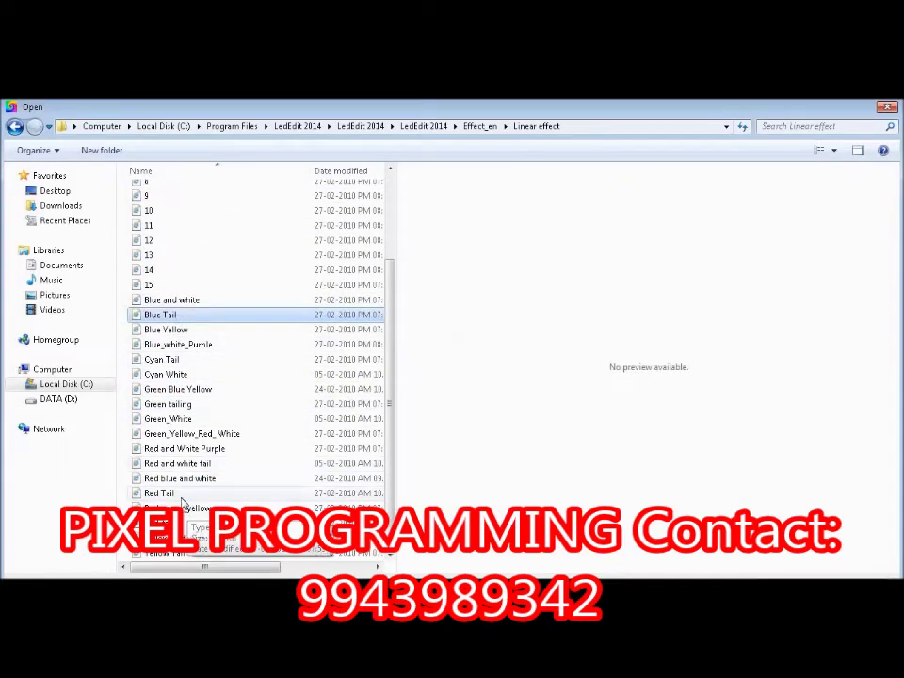
{"action": "left_click", "coordinate": [181, 499]}
{"action": "left_click", "coordinate": [186, 554]}
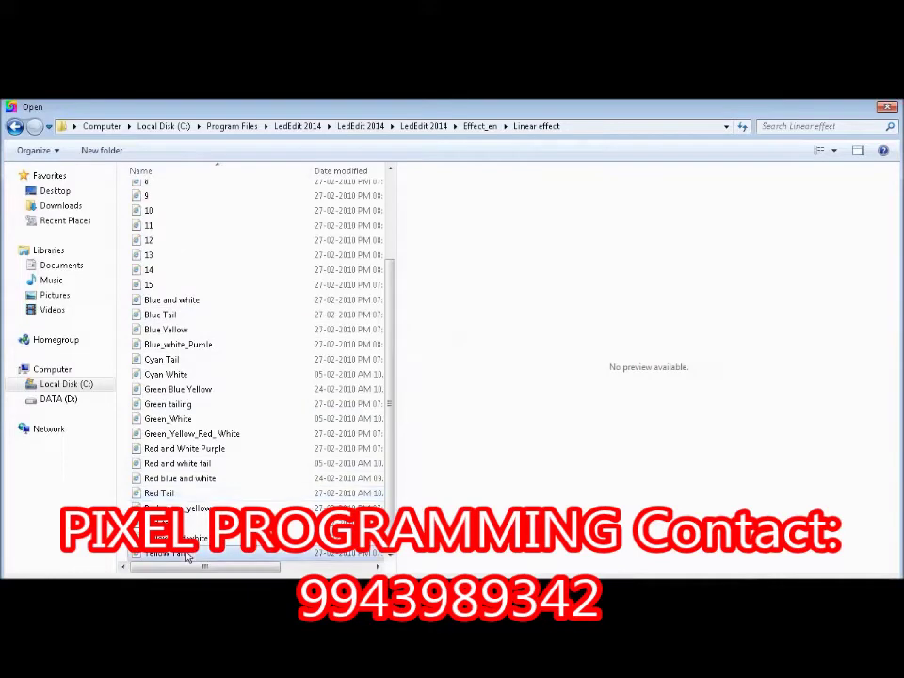
{"action": "left_click", "coordinate": [207, 359]}
{"action": "double_click", "coordinate": [173, 316]}
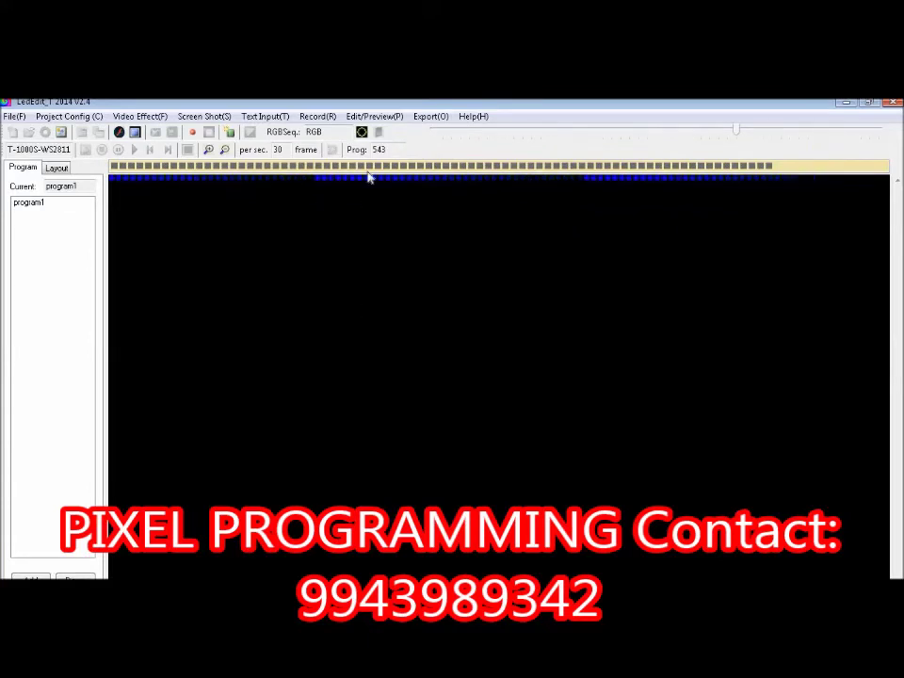
Fast-record the Blue Tail effect, bringing the program to 896 frames.
{"action": "left_click", "coordinate": [318, 117]}
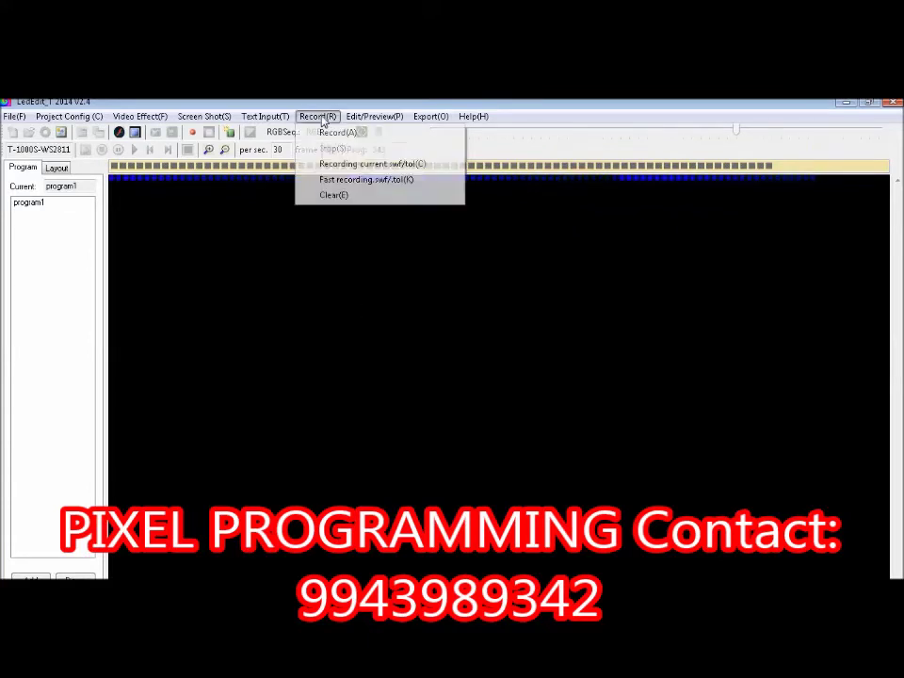
{"action": "left_click", "coordinate": [343, 193]}
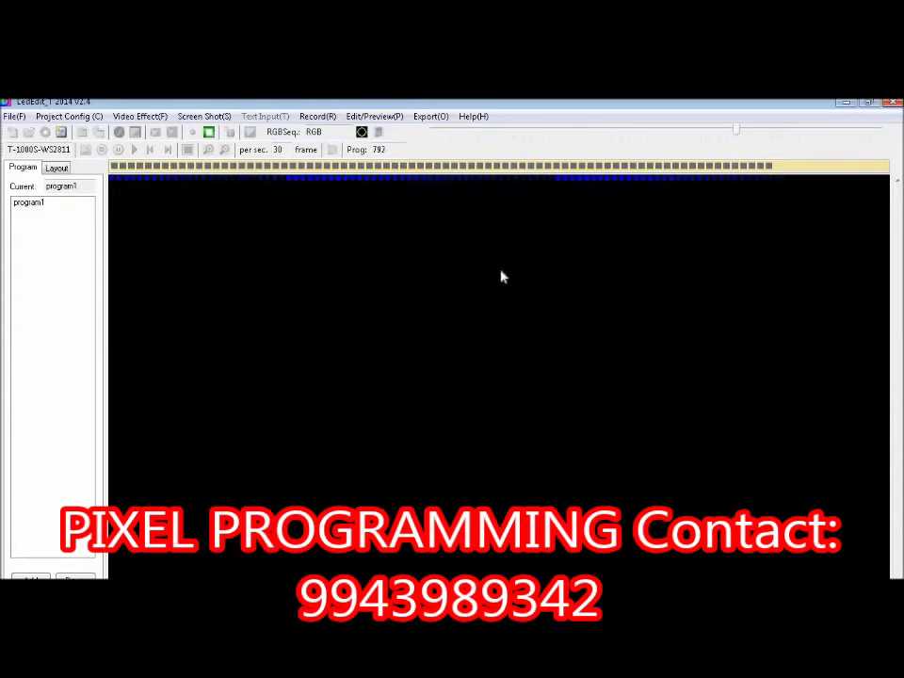
{"action": "left_click", "coordinate": [140, 115]}
Load linear effect 14 and start fast-recording it after the Blue Tail.
{"action": "left_click", "coordinate": [160, 529]}
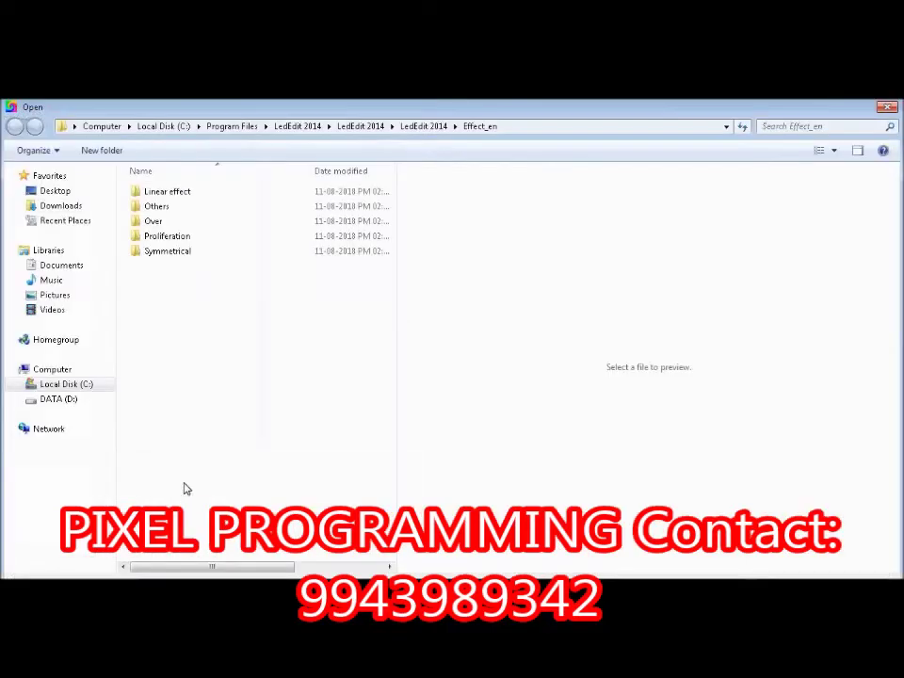
{"action": "double_click", "coordinate": [205, 192]}
{"action": "scroll", "coordinate": [211, 406], "scroll_direction": "down", "scroll_amount": 2}
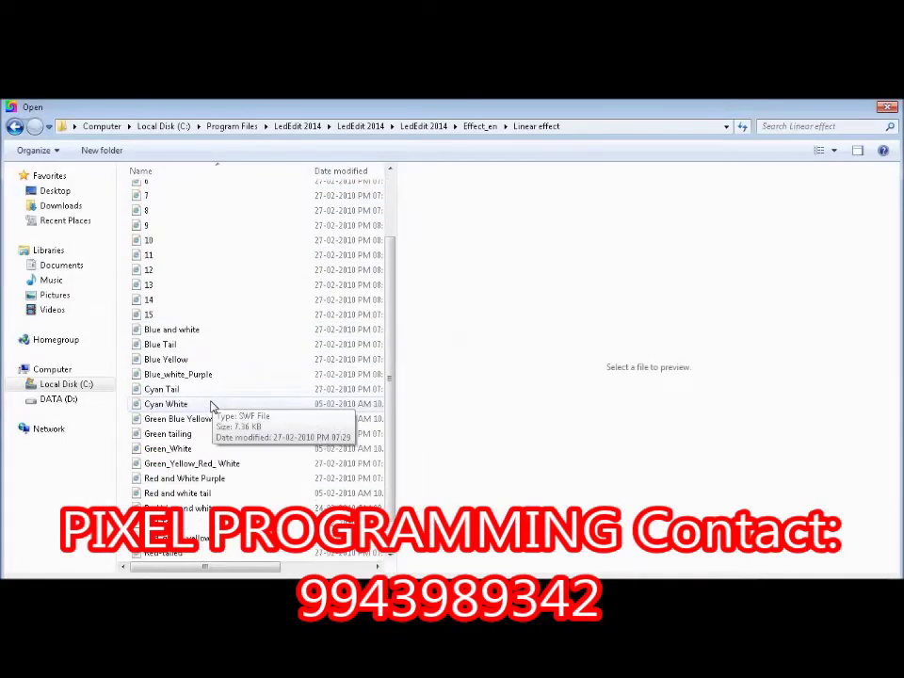
{"action": "scroll", "coordinate": [210, 407], "scroll_direction": "up", "scroll_amount": 1}
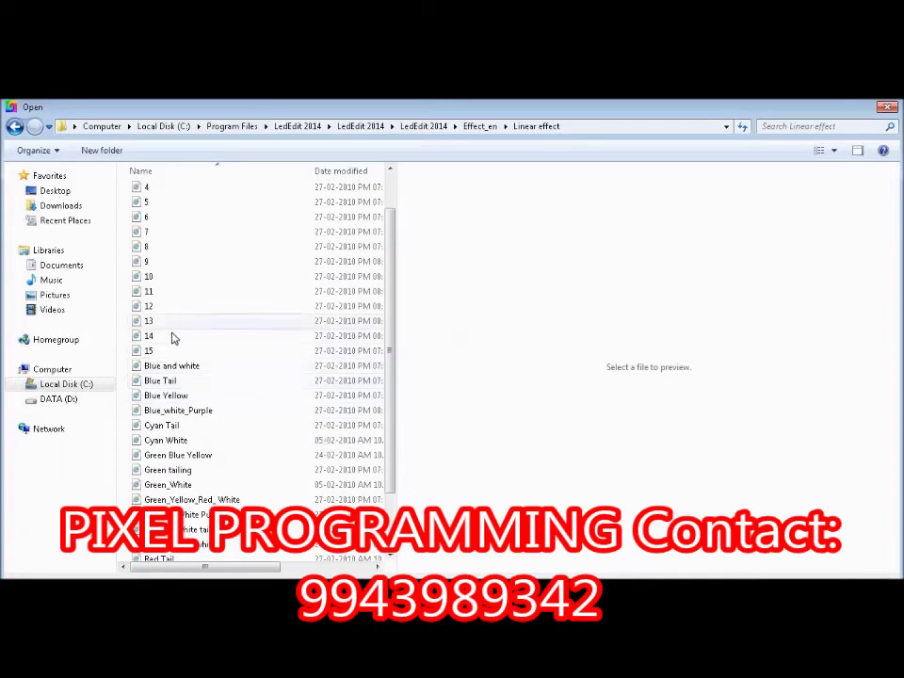
{"action": "double_click", "coordinate": [174, 343]}
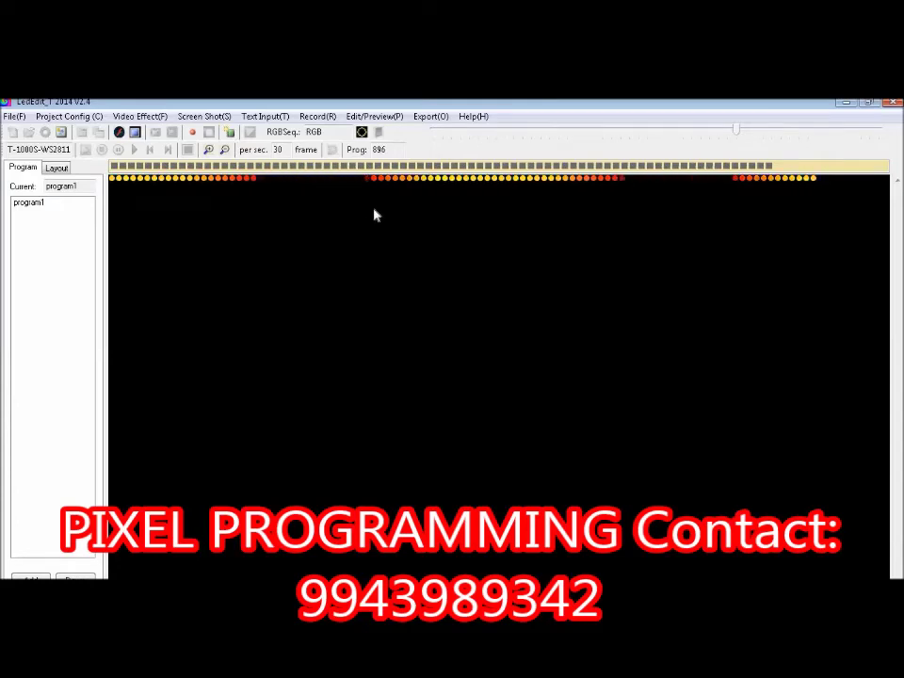
{"action": "left_click", "coordinate": [316, 117]}
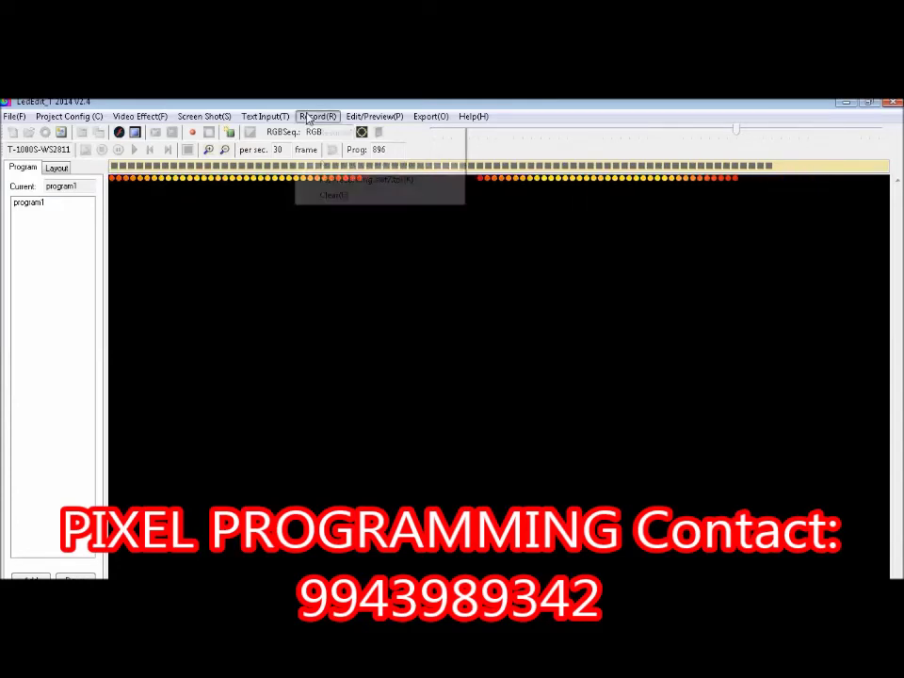
{"action": "left_click", "coordinate": [359, 180]}
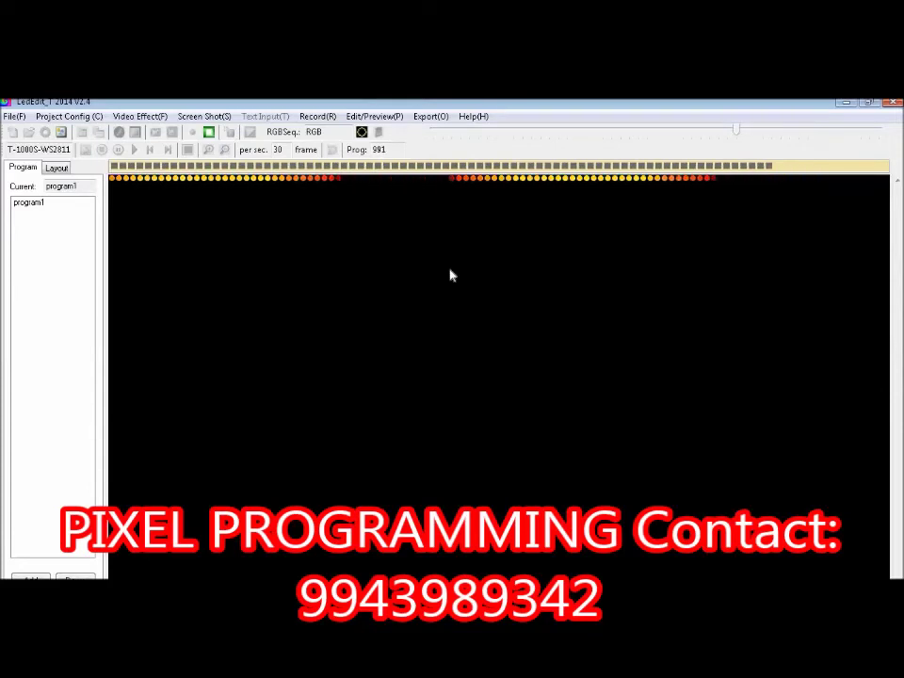
Stop recording effect 14 at 1154 frames and reopen the Linear effect folder.
{"action": "left_click", "coordinate": [210, 134]}
{"action": "left_click", "coordinate": [141, 115]}
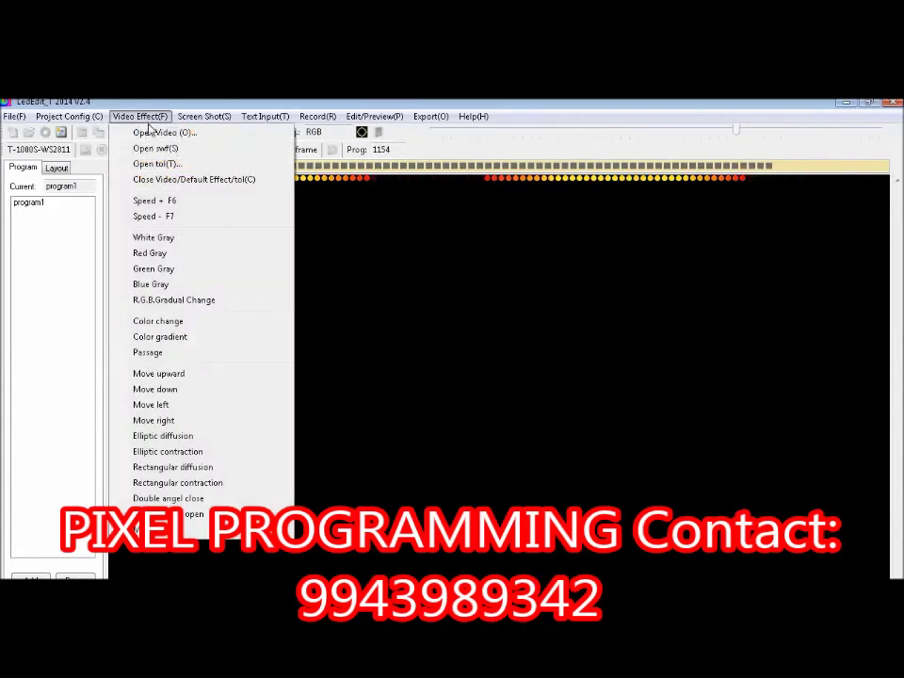
{"action": "left_click", "coordinate": [185, 477]}
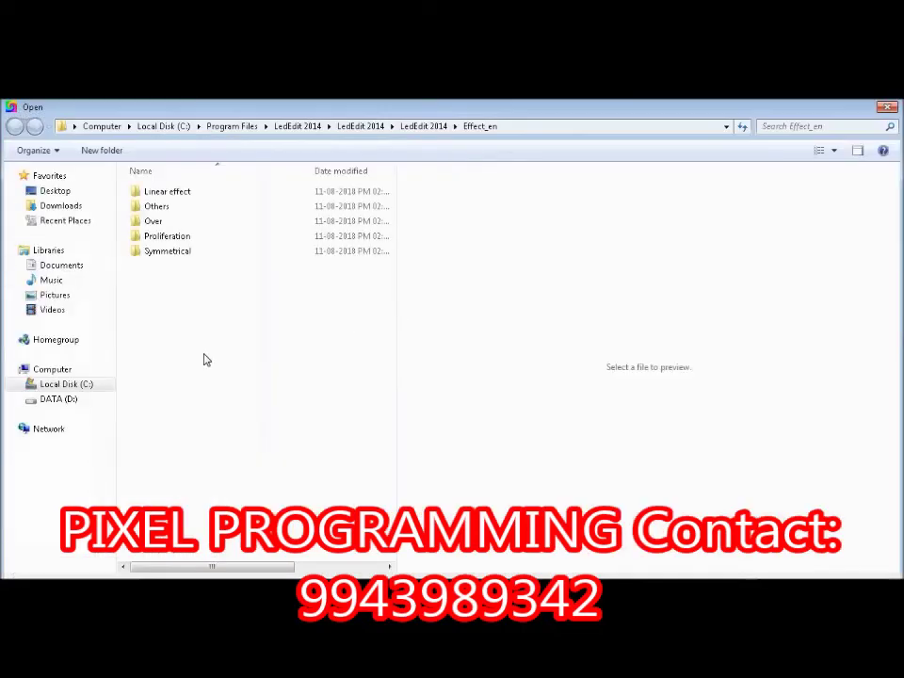
{"action": "double_click", "coordinate": [186, 193]}
Preview Green_Yellow_Red_White, Red and White Purple and Red and white tail, then load Green Blue Yellow.
{"action": "scroll", "coordinate": [232, 380], "scroll_direction": "down", "scroll_amount": 2}
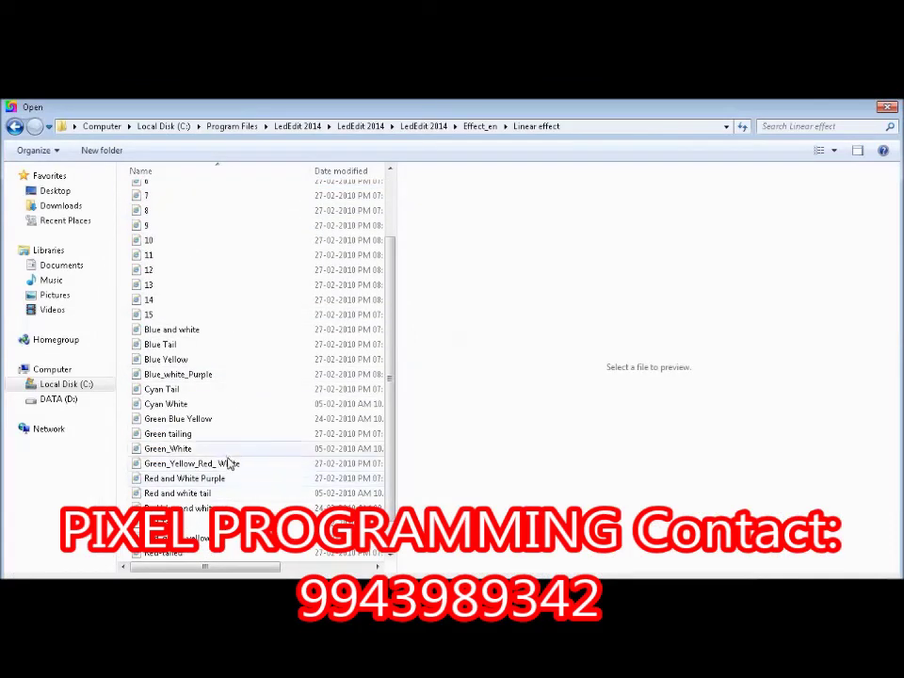
{"action": "left_click", "coordinate": [226, 464]}
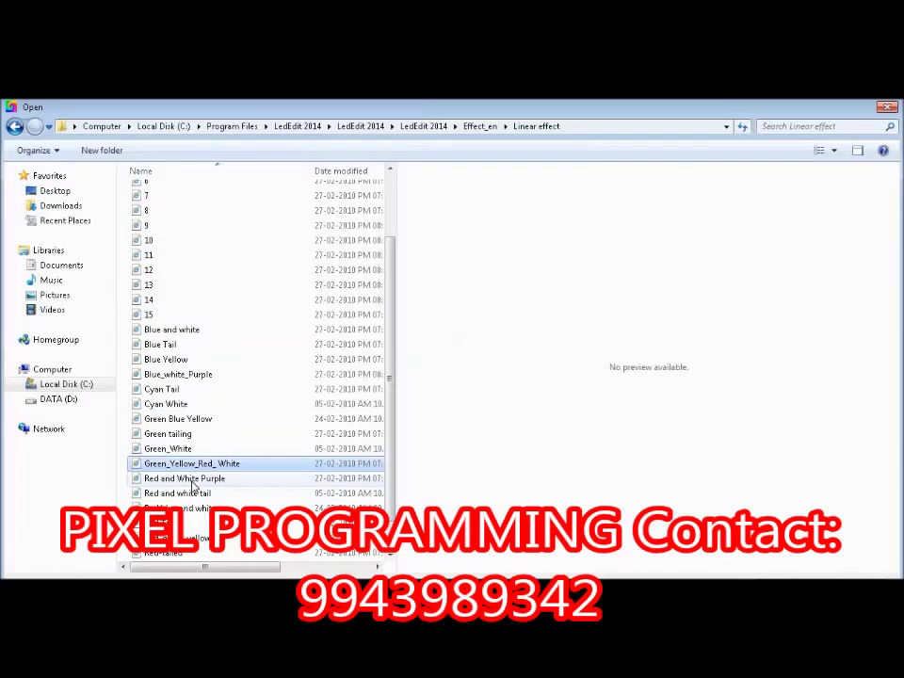
{"action": "left_click", "coordinate": [198, 479]}
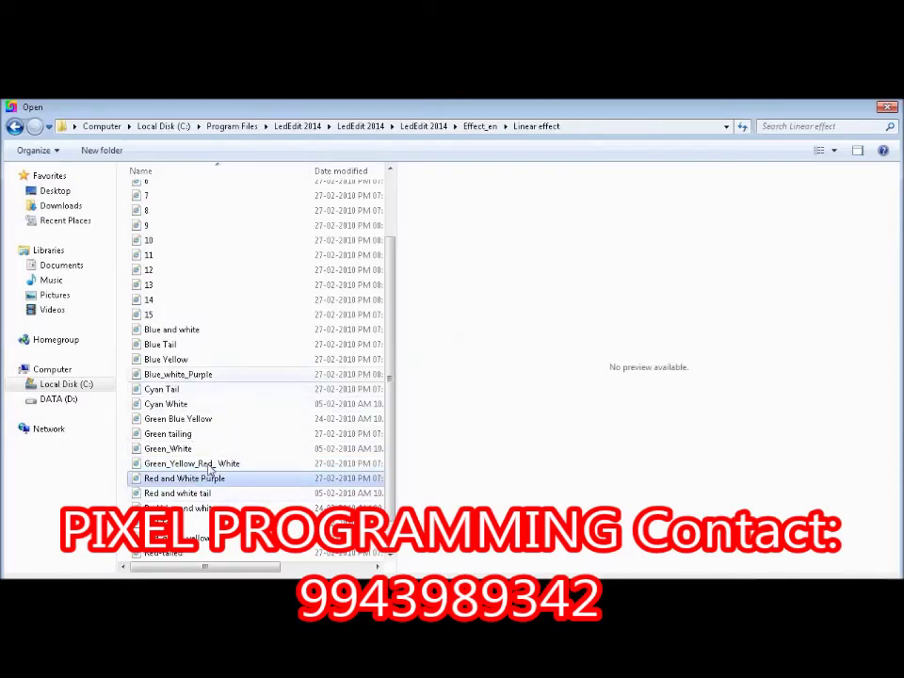
{"action": "scroll", "coordinate": [213, 489], "scroll_direction": "down", "scroll_amount": 1}
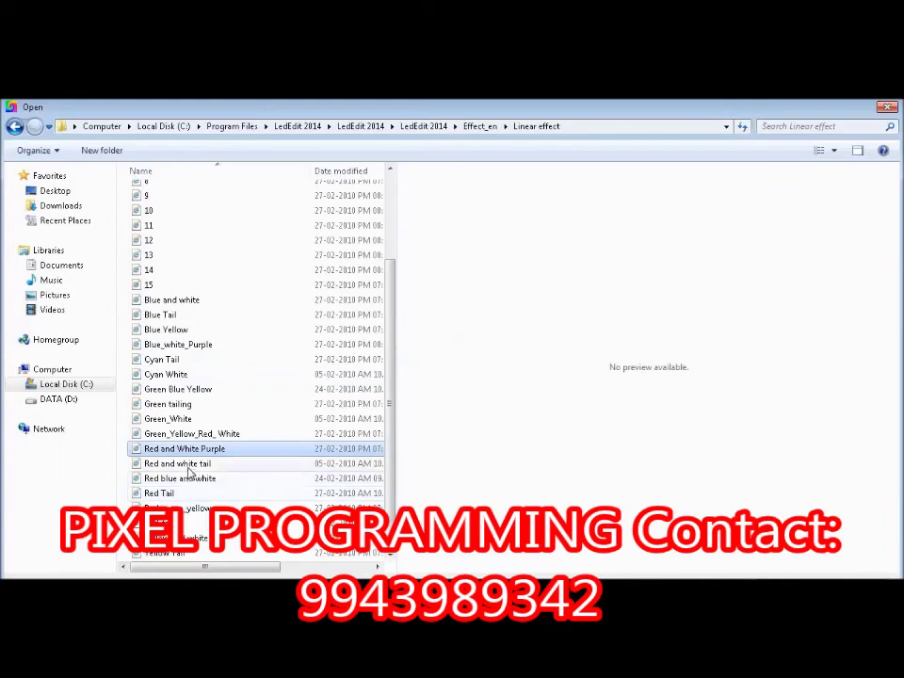
{"action": "left_click", "coordinate": [187, 465]}
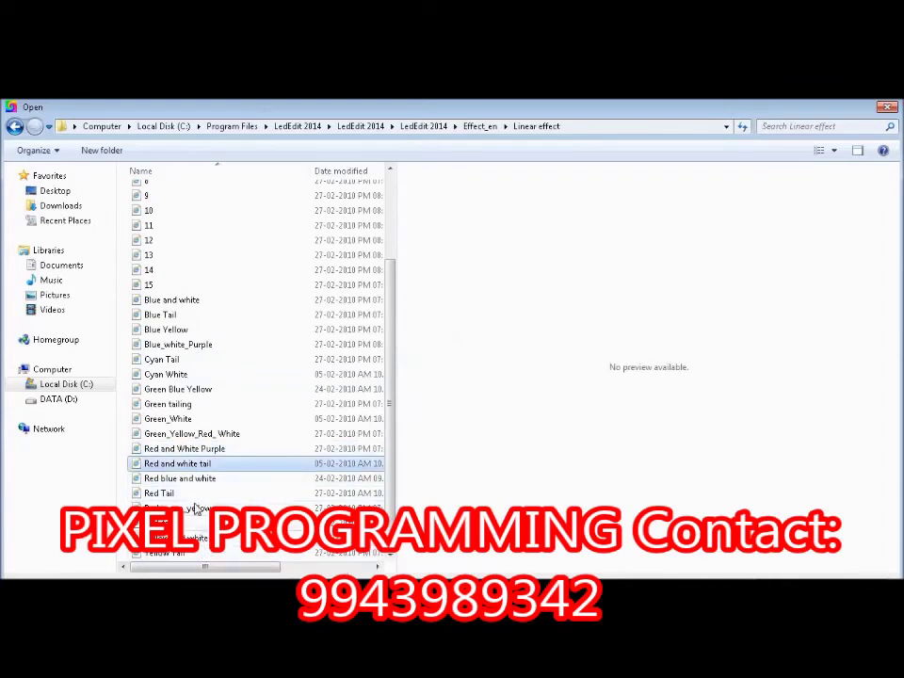
{"action": "double_click", "coordinate": [195, 394]}
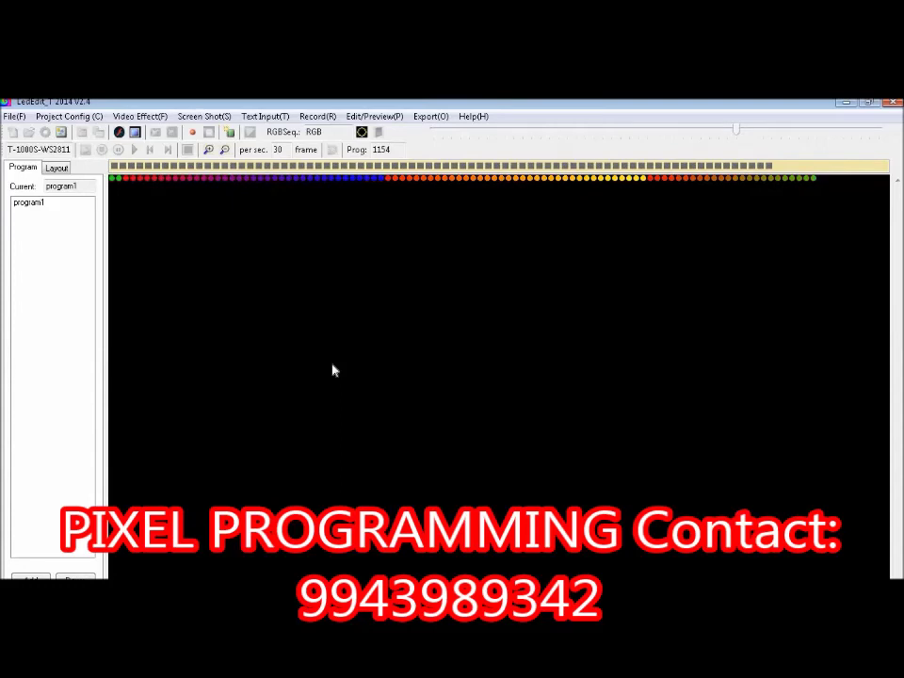
Fast-record Green Blue Yellow up to 1321 frames, stop recording, and clear the effect preview.
{"action": "left_click", "coordinate": [318, 115]}
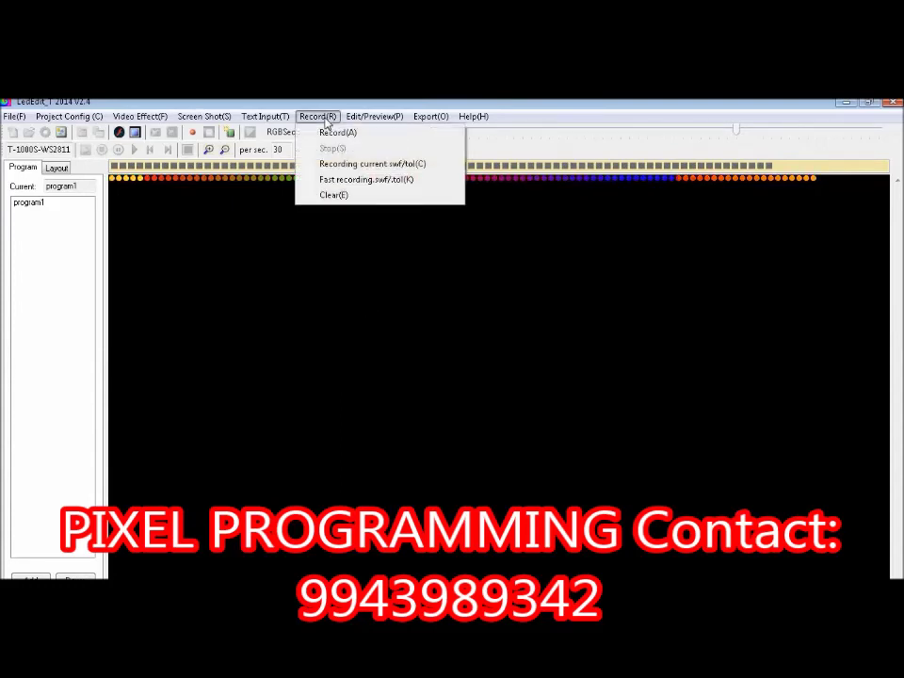
{"action": "left_click", "coordinate": [365, 181]}
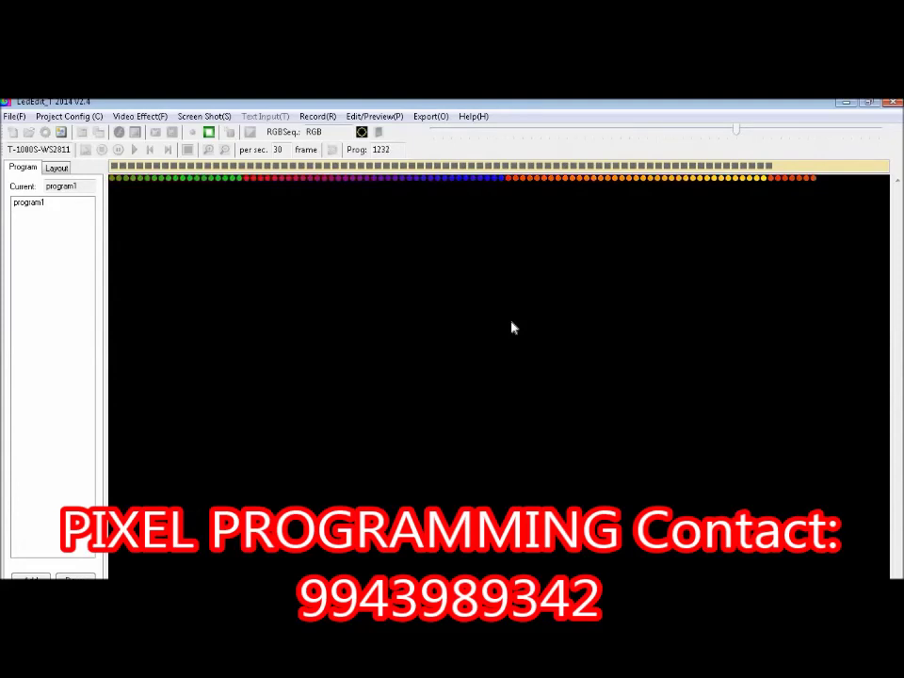
{"action": "left_click", "coordinate": [223, 152]}
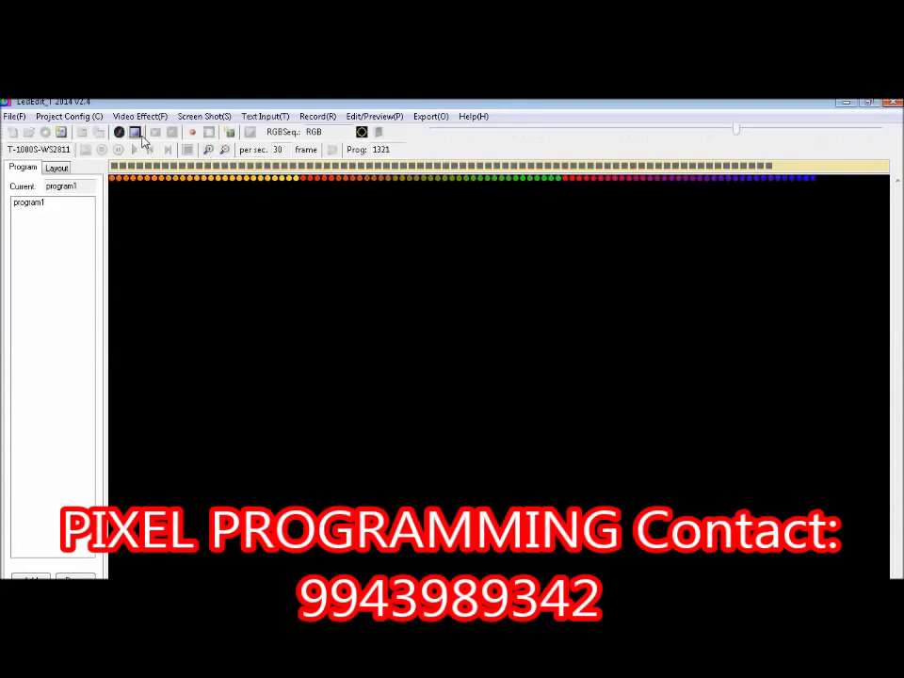
{"action": "left_click", "coordinate": [138, 132]}
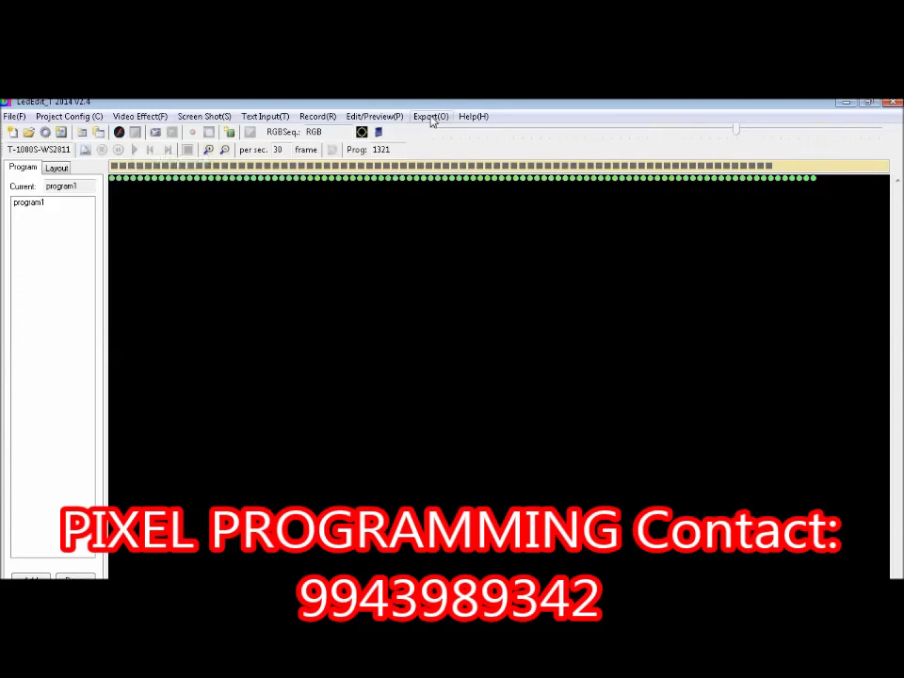
Export the 1321-frame program as a .led effect into the 100X1Belt folder.
{"action": "left_click", "coordinate": [432, 118]}
{"action": "left_click", "coordinate": [459, 133]}
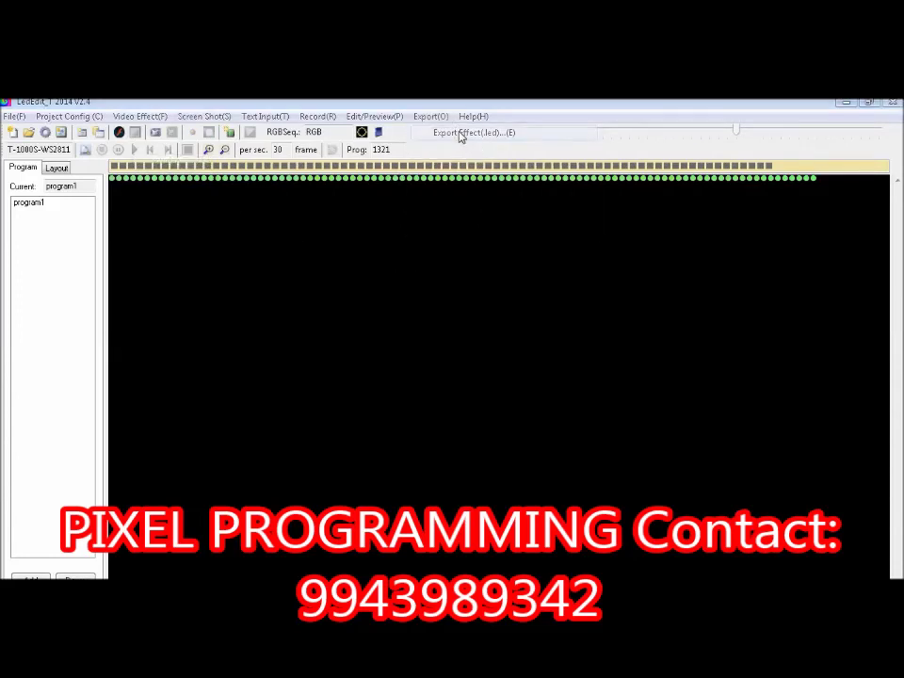
{"action": "left_click", "coordinate": [399, 501]}
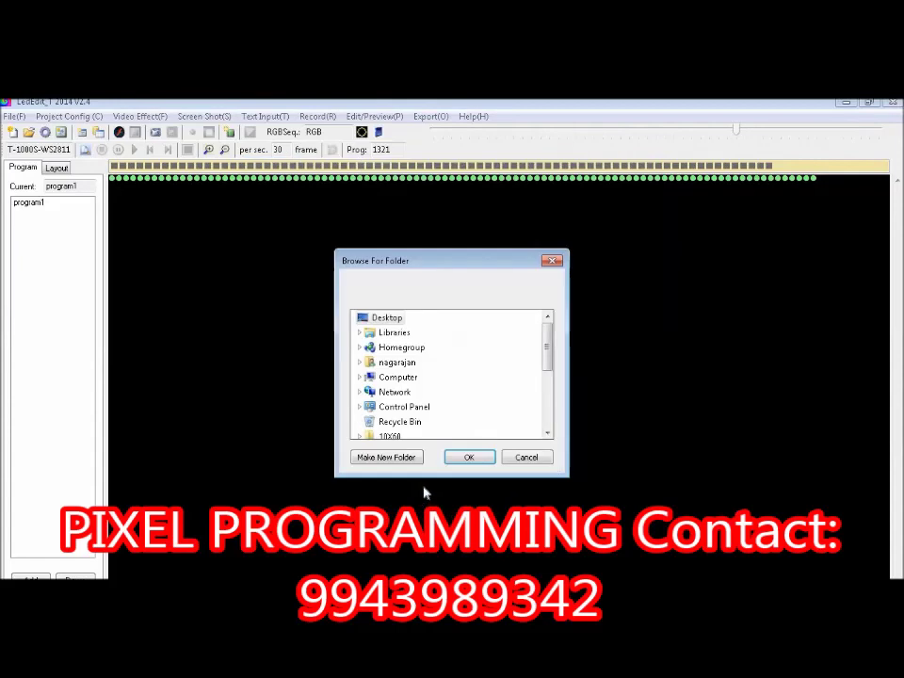
{"action": "left_click", "coordinate": [548, 432]}
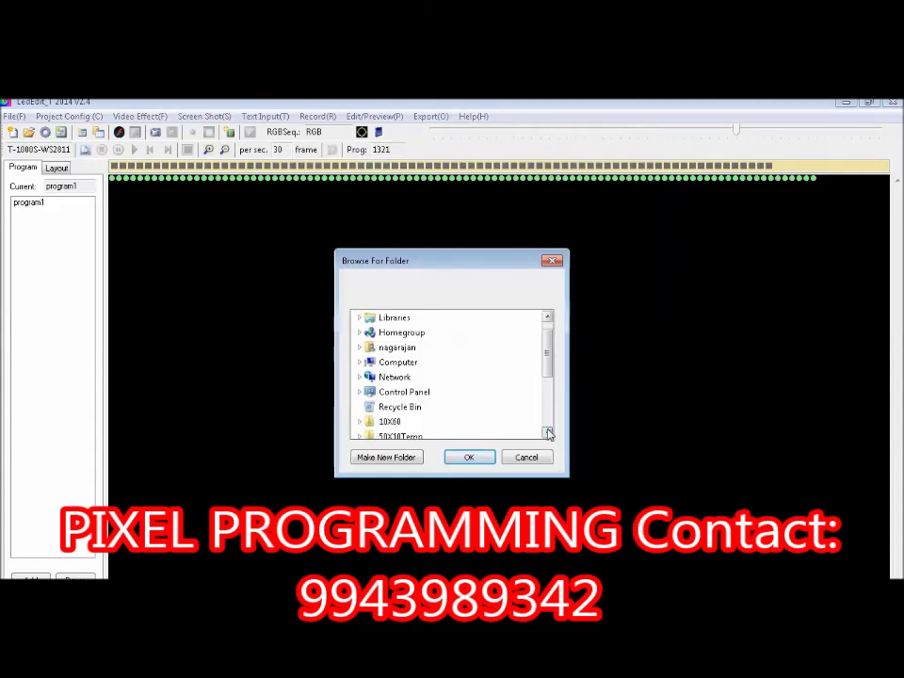
{"action": "left_click", "coordinate": [548, 433]}
{"action": "left_click", "coordinate": [547, 433]}
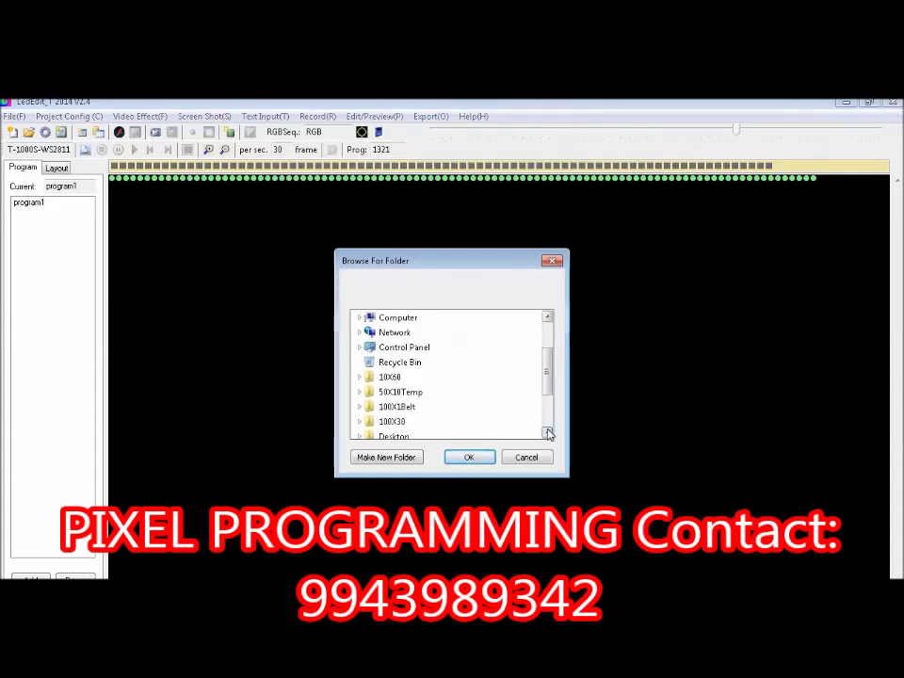
{"action": "left_click", "coordinate": [399, 407]}
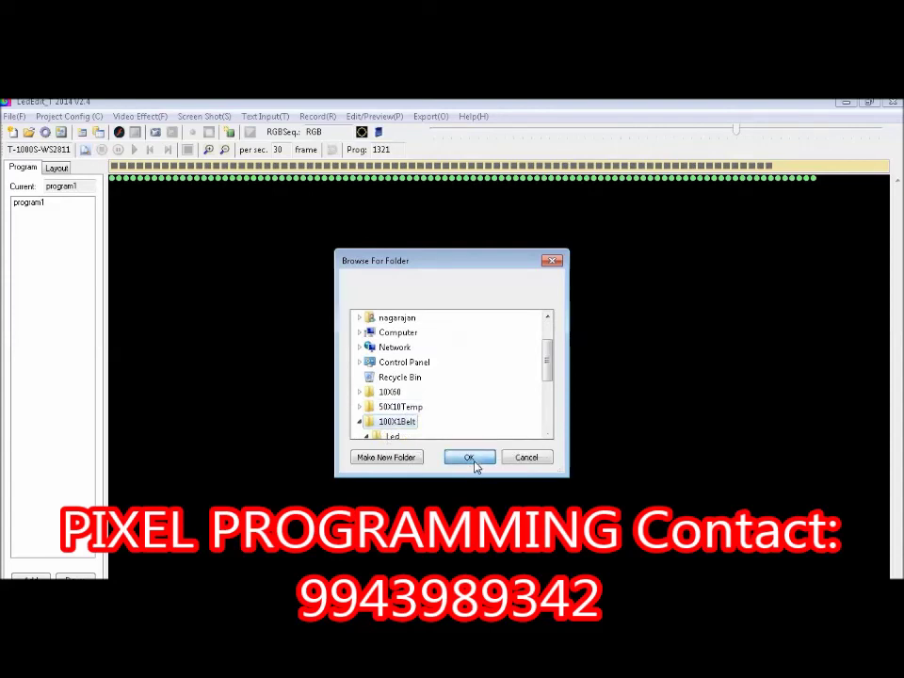
{"action": "left_click", "coordinate": [470, 458]}
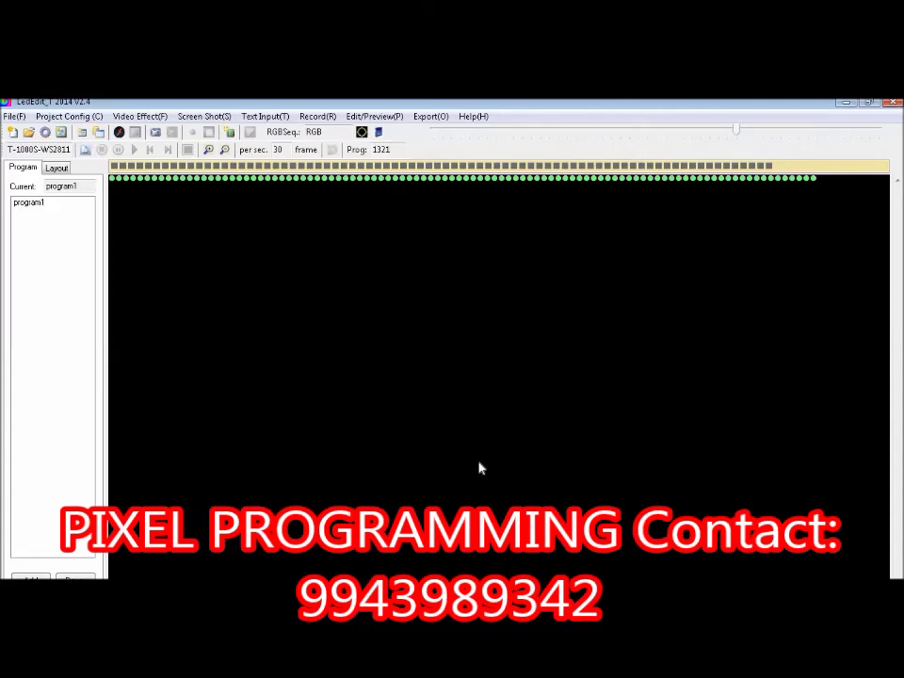